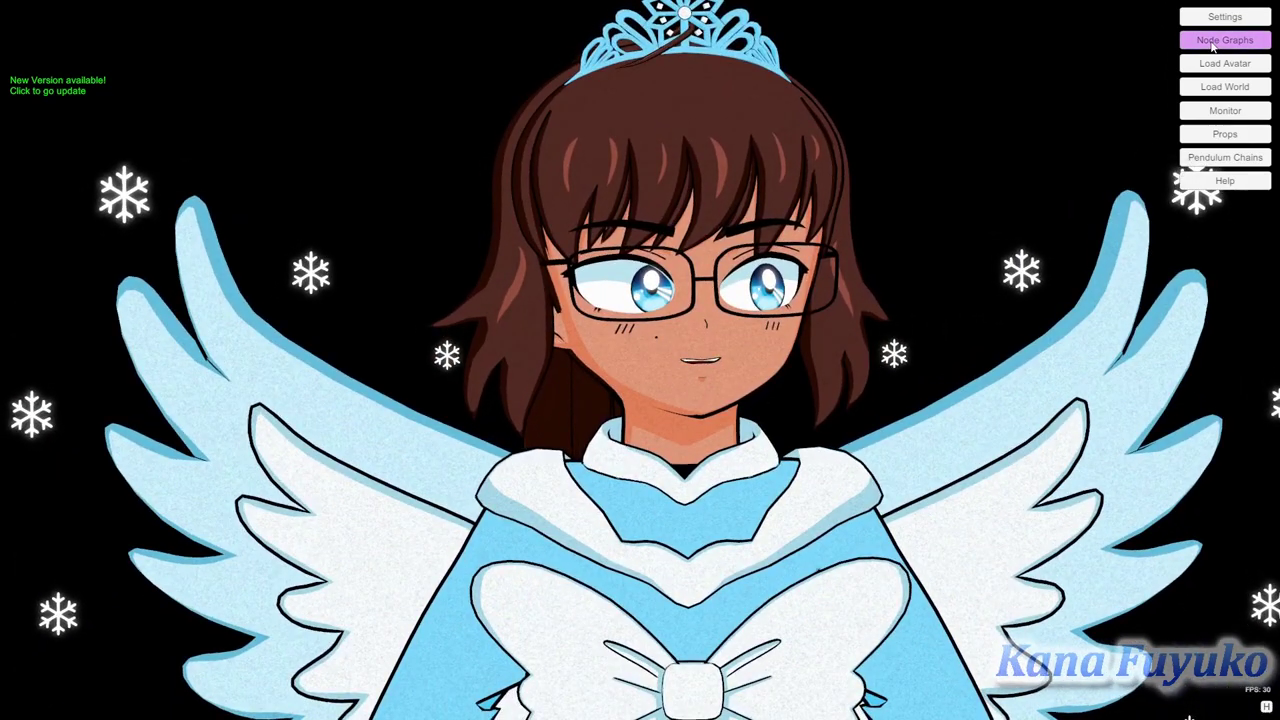
# Open the Node Graphs editor, move it fully onscreen, and add a new empty graph
pyautogui.click(1222, 40)
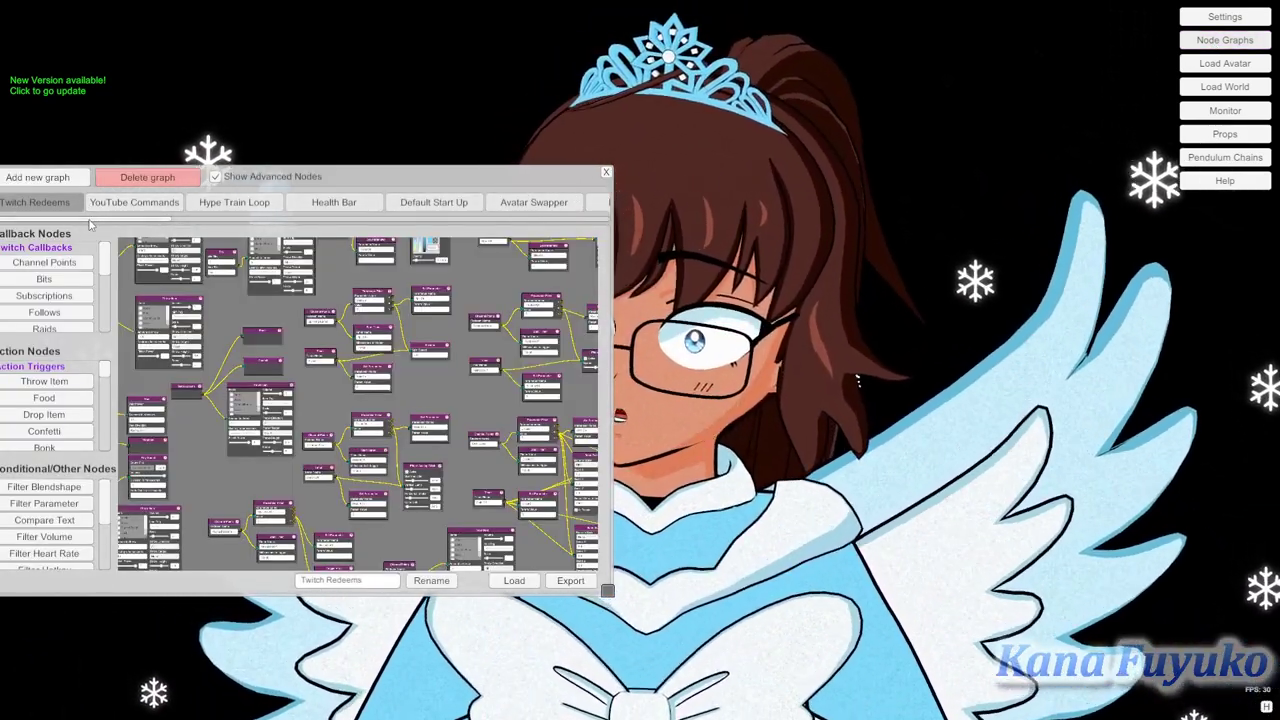
pyautogui.moveTo(90, 220); pyautogui.dragTo(486, 140)
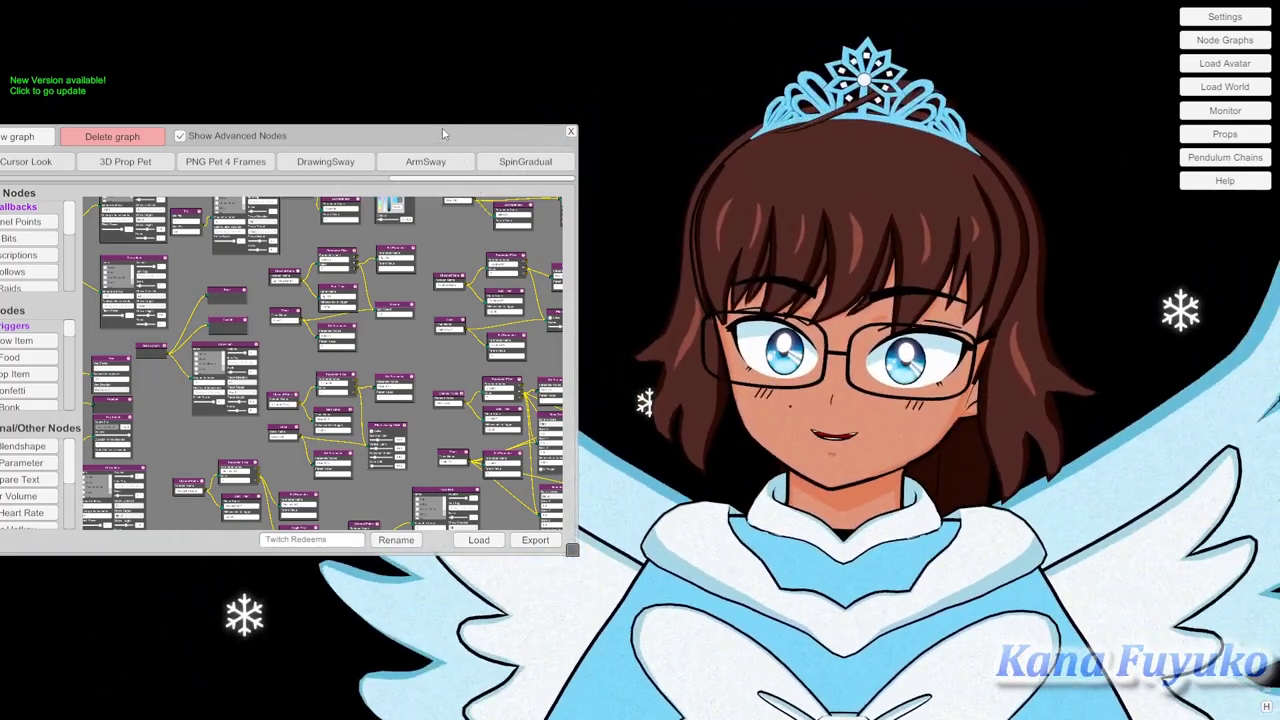
pyautogui.moveTo(446, 132); pyautogui.dragTo(585, 138)
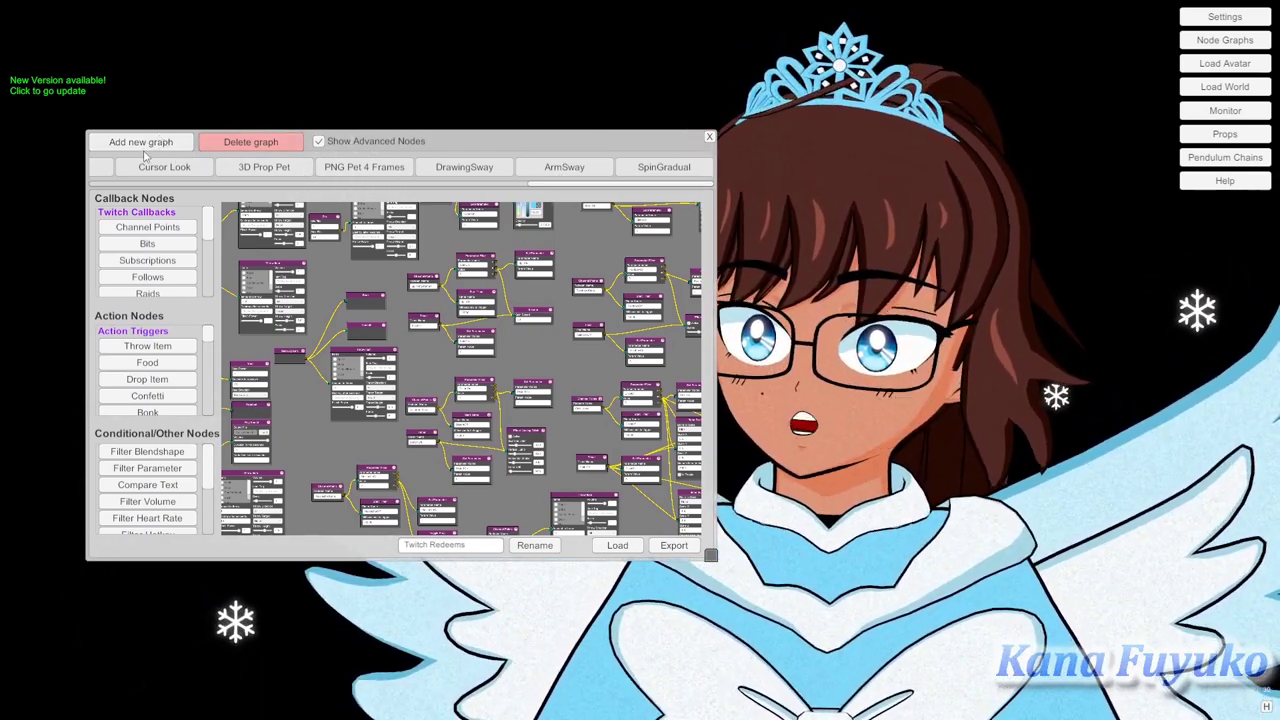
pyautogui.click(142, 143)
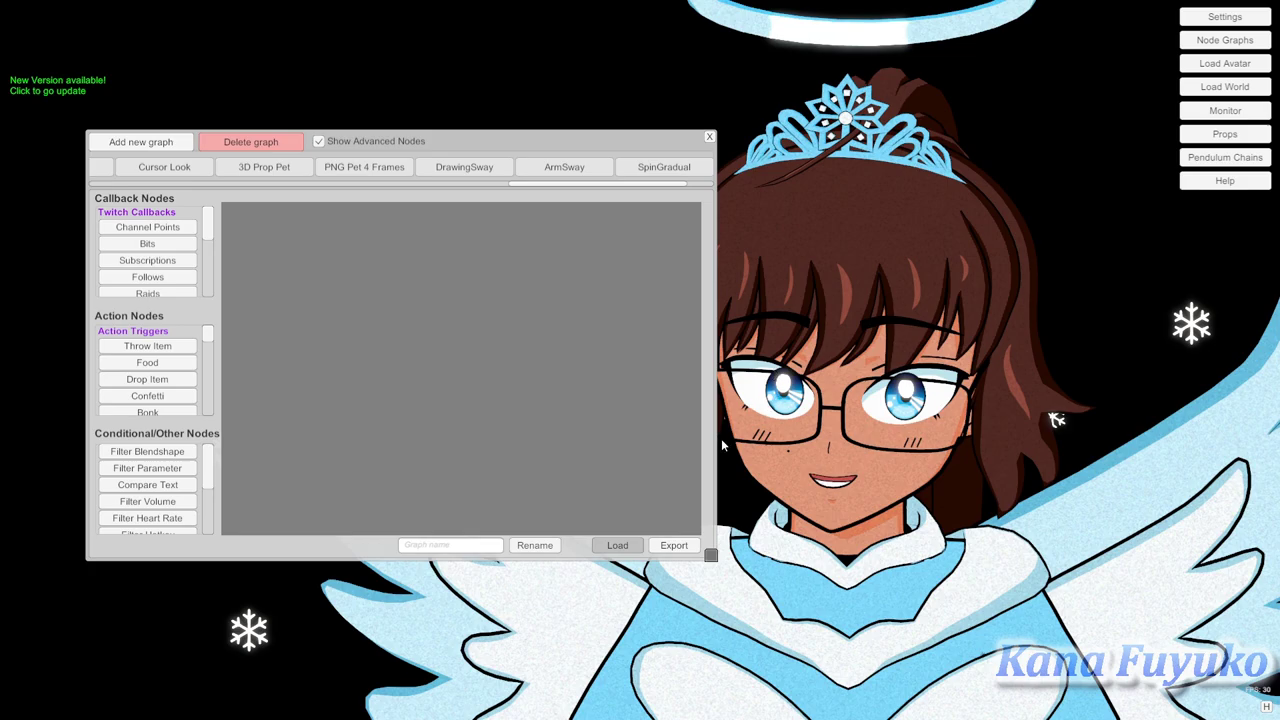
# Load the Beginner Graph and pan around its linked trigger, action and message nodes
pyautogui.click(617, 545)
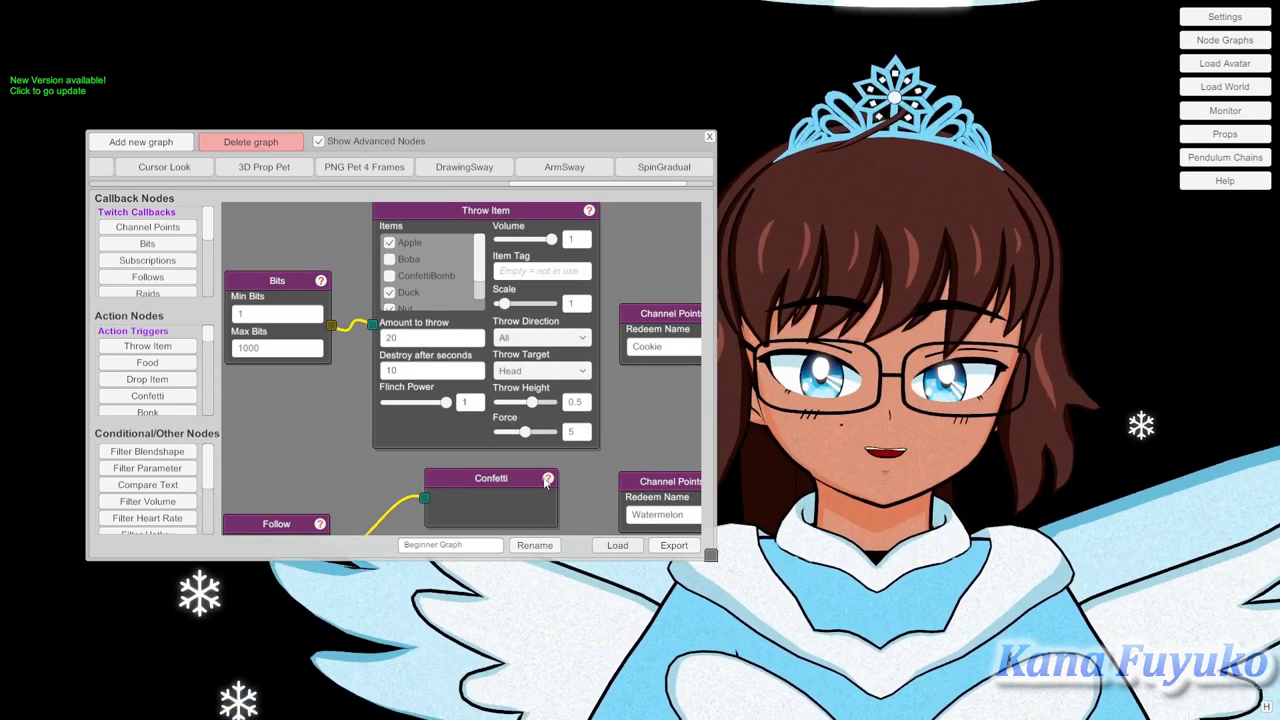
pyautogui.scroll(-6, 641, 435)
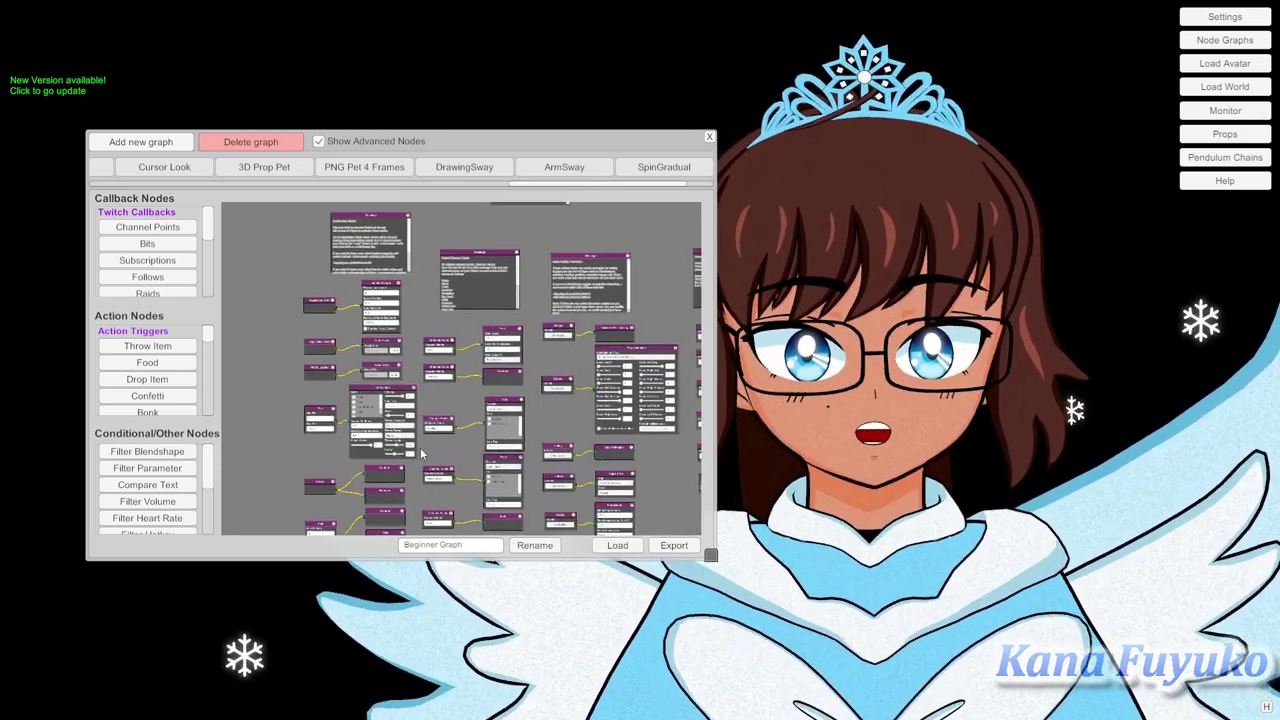
pyautogui.scroll(5, 346, 465)
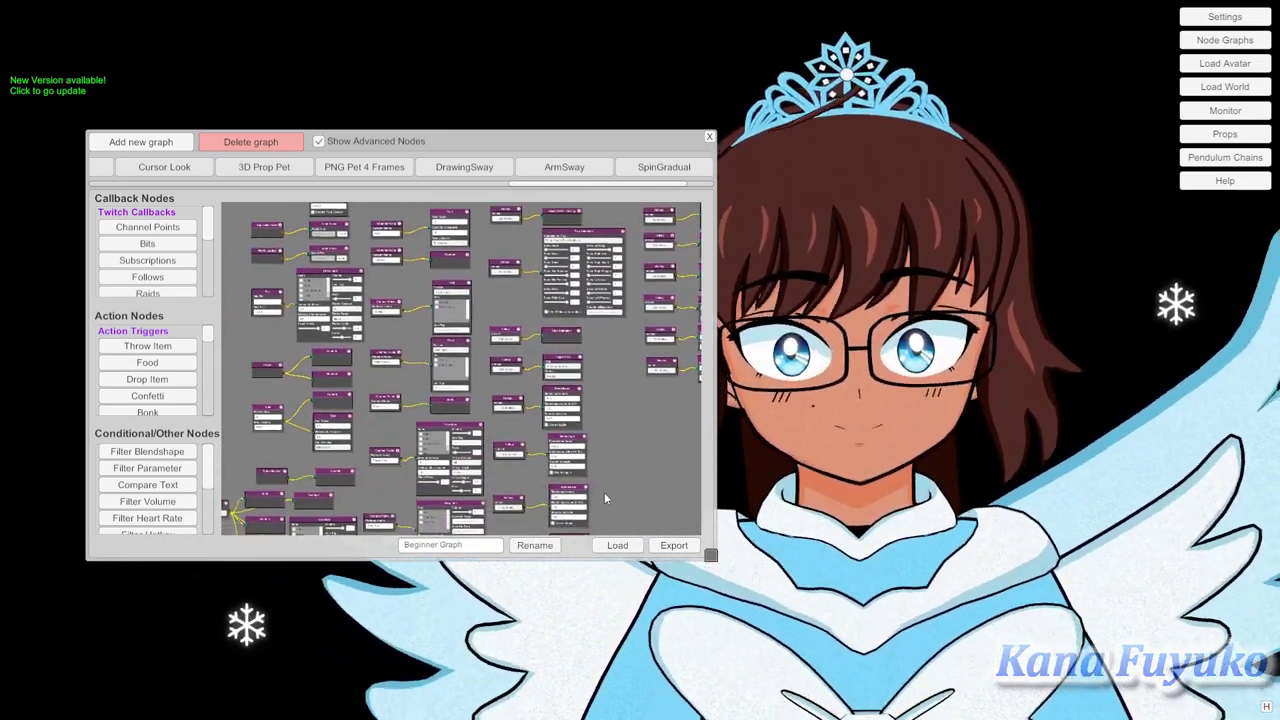
pyautogui.moveTo(613, 475); pyautogui.dragTo(614, 316)
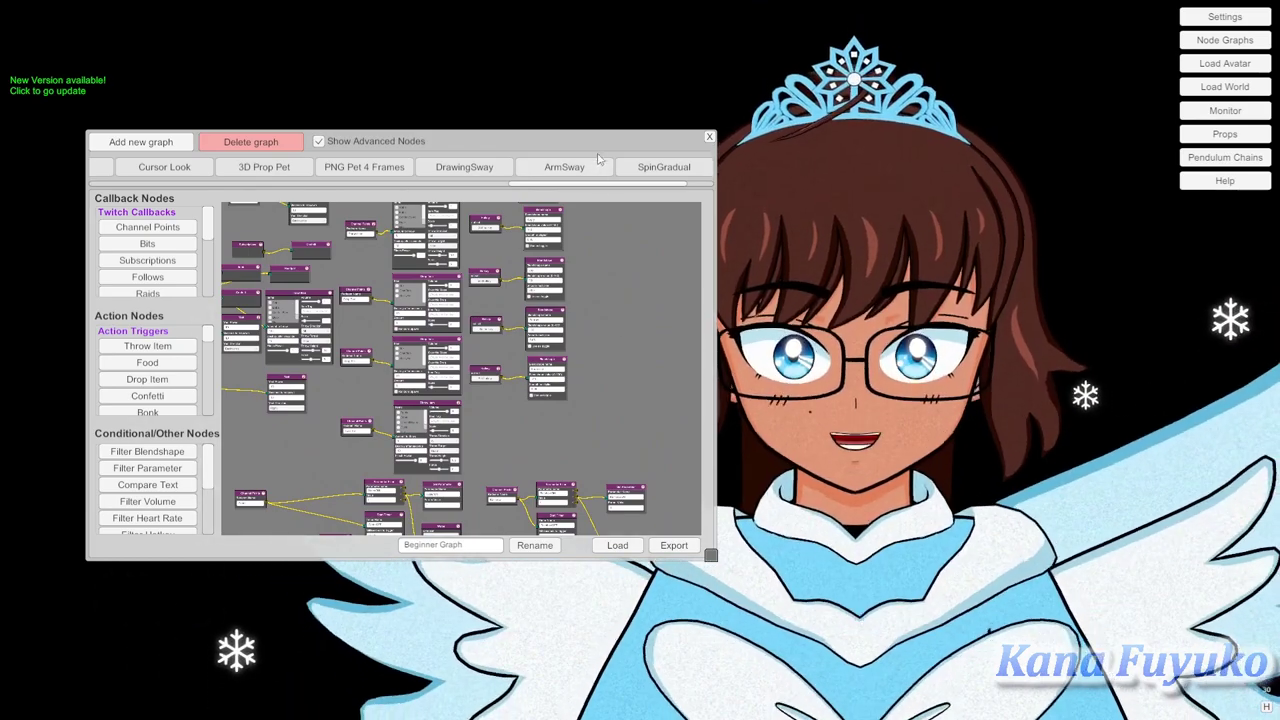
pyautogui.moveTo(587, 152); pyautogui.dragTo(792, 432)
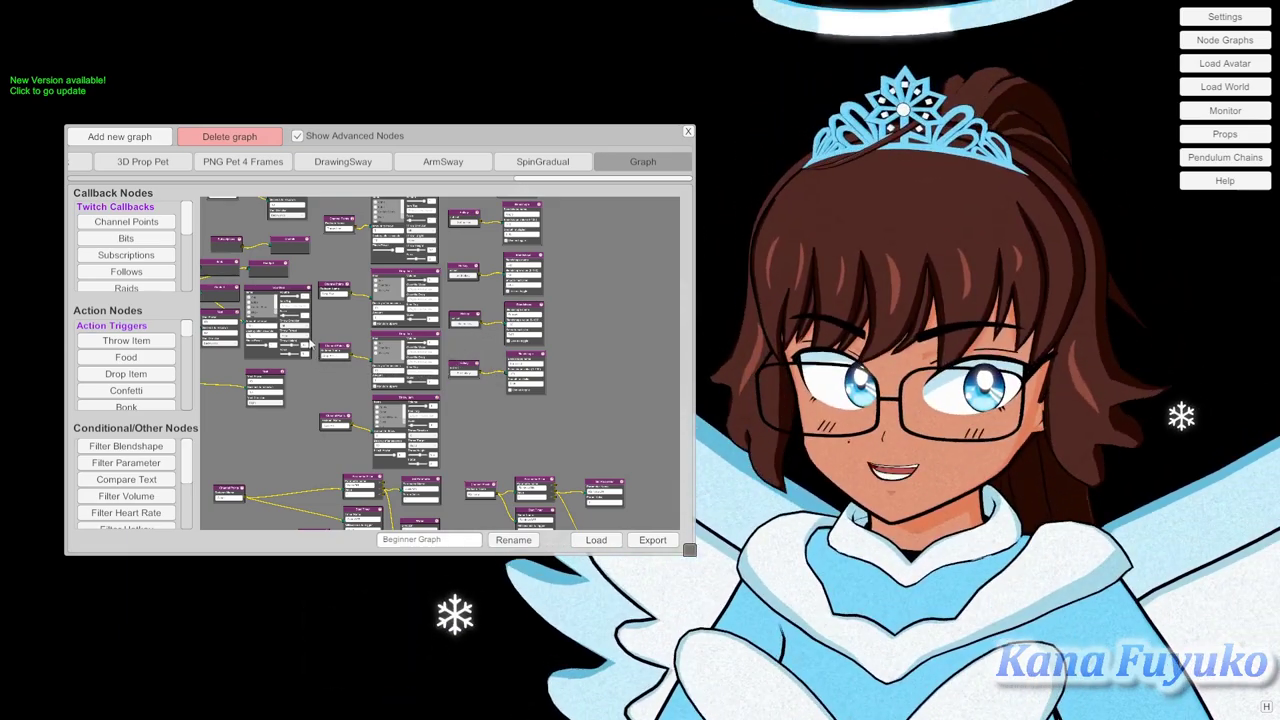
pyautogui.moveTo(323, 305); pyautogui.dragTo(436, 305)
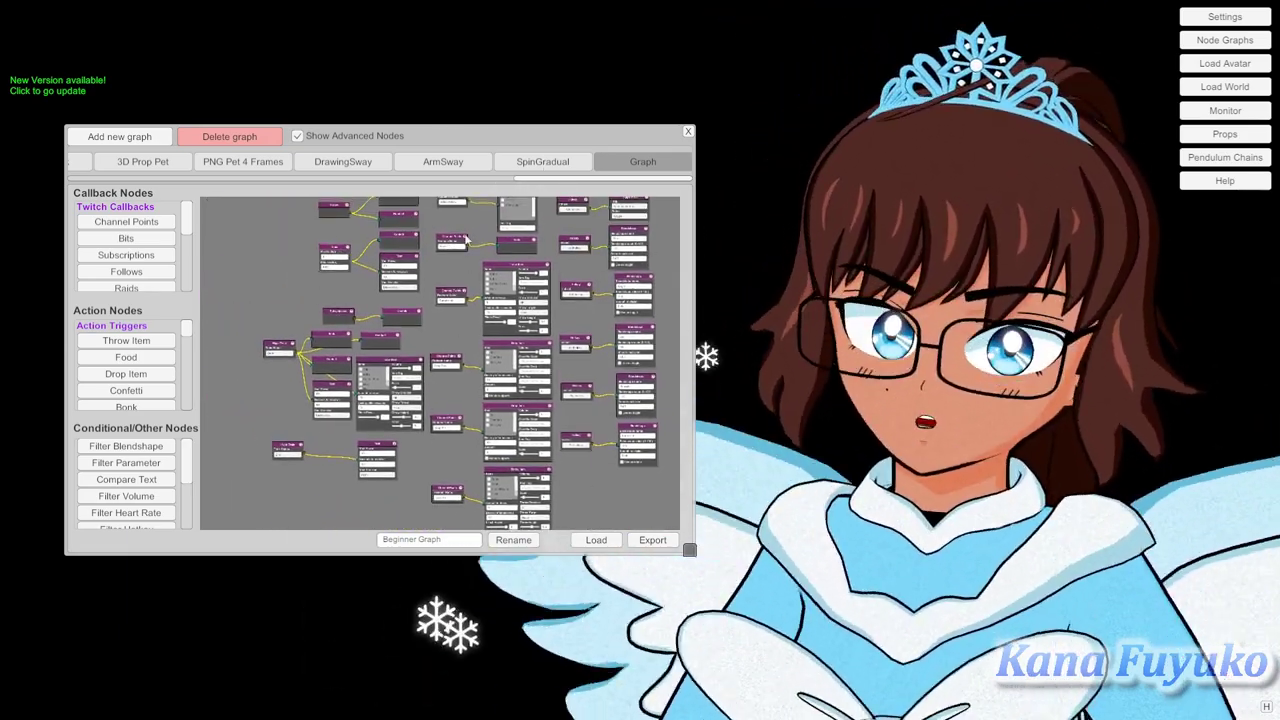
pyautogui.moveTo(452, 316); pyautogui.dragTo(472, 412)
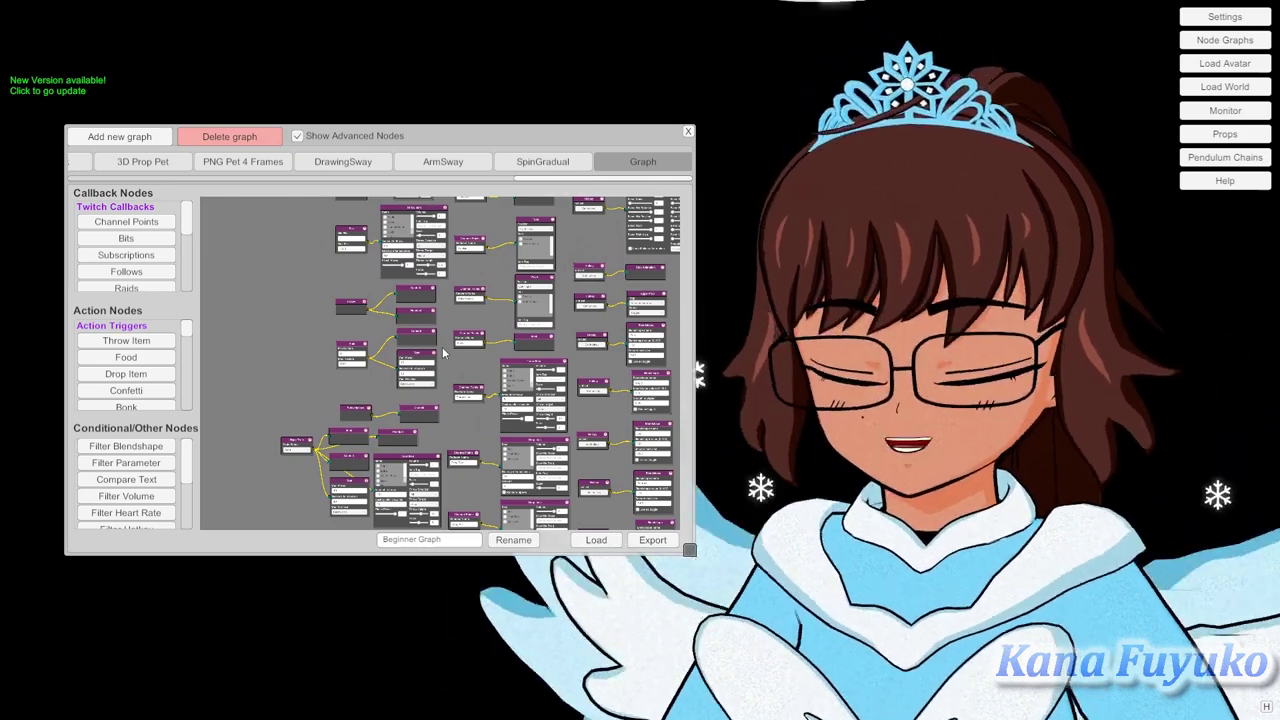
pyautogui.moveTo(441, 346); pyautogui.dragTo(472, 373)
pyautogui.scroll(5, 460, 320)
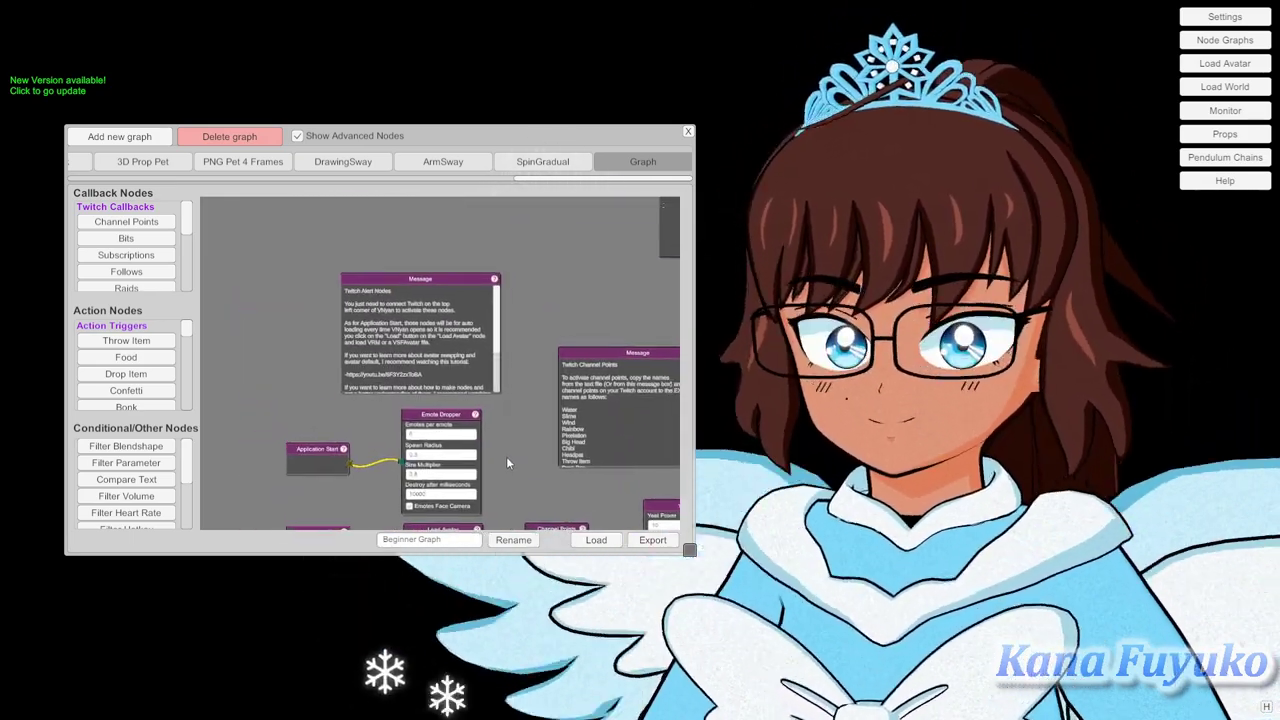
pyautogui.moveTo(585, 321); pyautogui.dragTo(263, 518)
pyautogui.scroll(2, 323, 451)
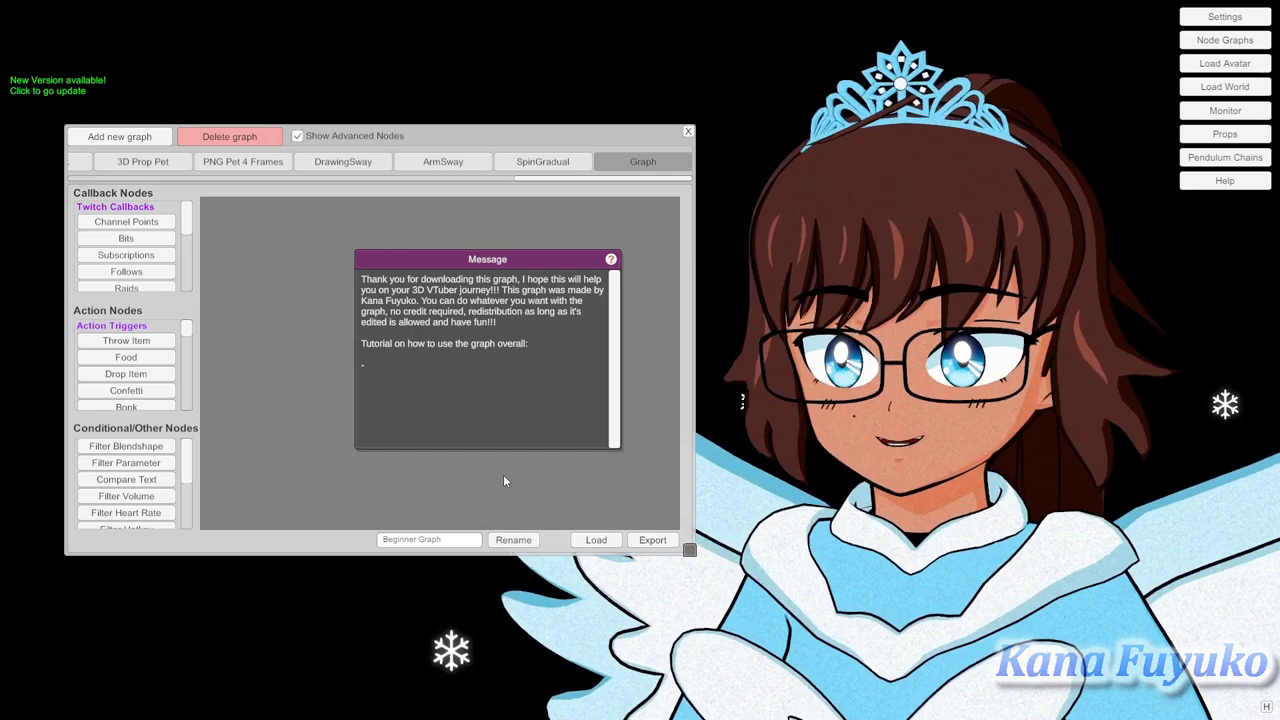
pyautogui.scroll(-5, 503, 481)
pyautogui.moveTo(540, 430); pyautogui.dragTo(494, 256)
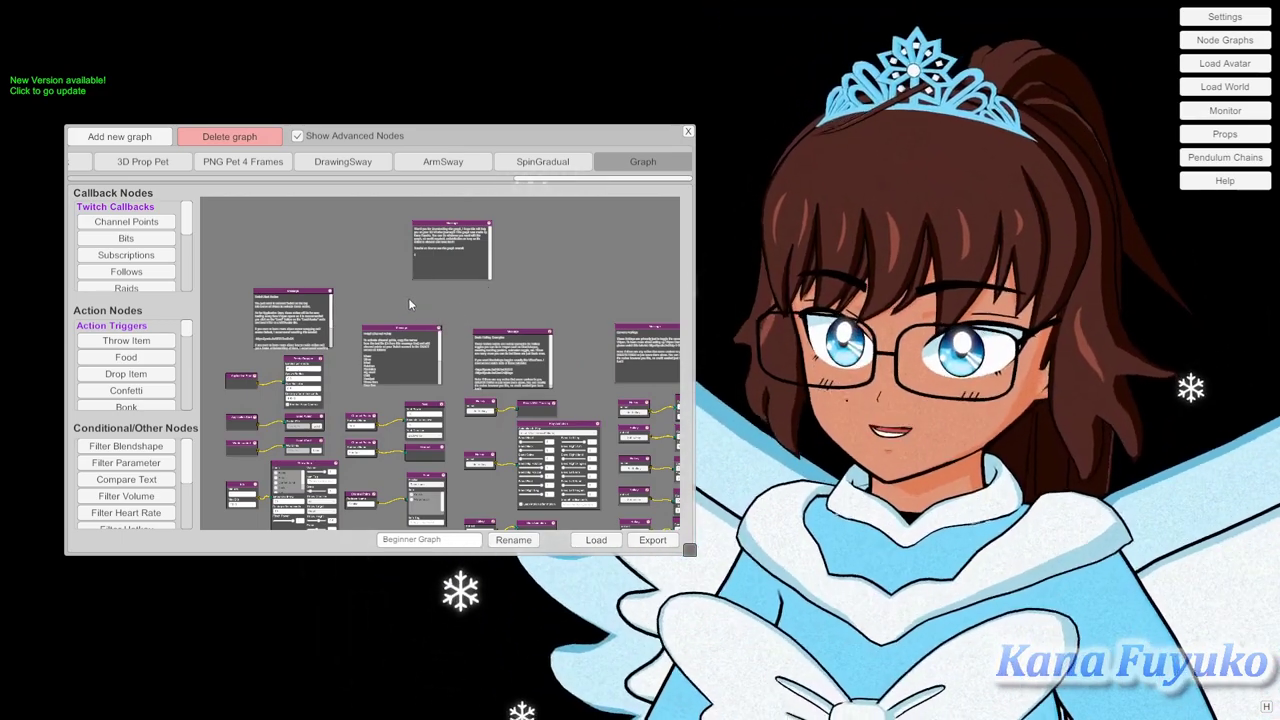
# Zoom and pan through the Message, Emote Dropper, Application Start, World Loaded and Bits nodes
pyautogui.moveTo(396, 288); pyautogui.dragTo(460, 336)
pyautogui.scroll(5, 505, 320)
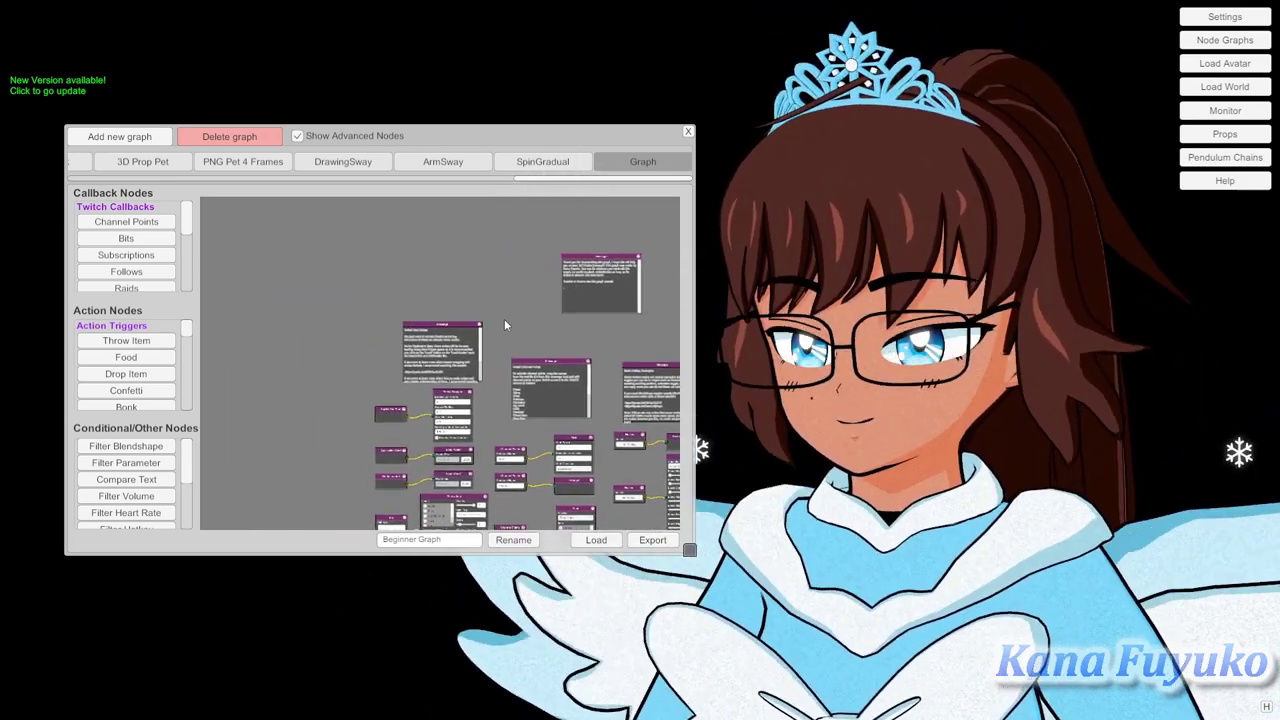
pyautogui.scroll(3, 513, 409)
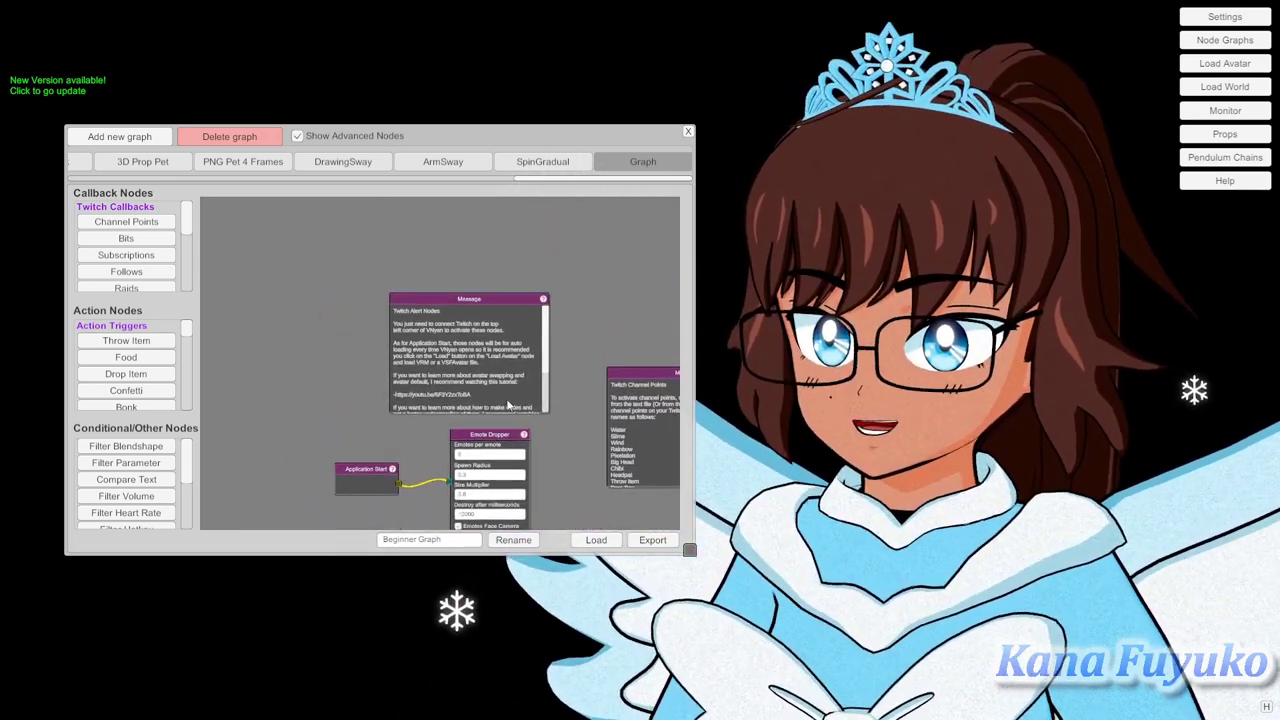
pyautogui.scroll(3, 285, 348)
pyautogui.scroll(-5, 417, 367)
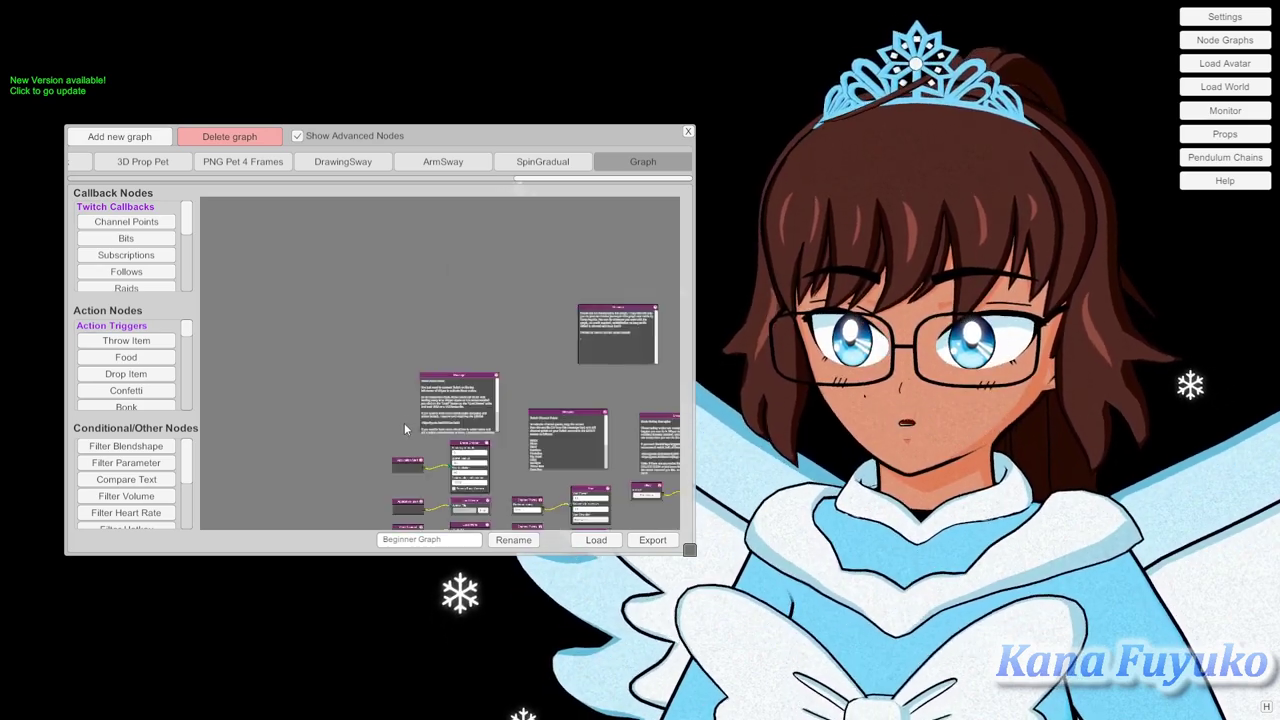
pyautogui.moveTo(404, 423); pyautogui.dragTo(366, 333)
pyautogui.scroll(3, 378, 405)
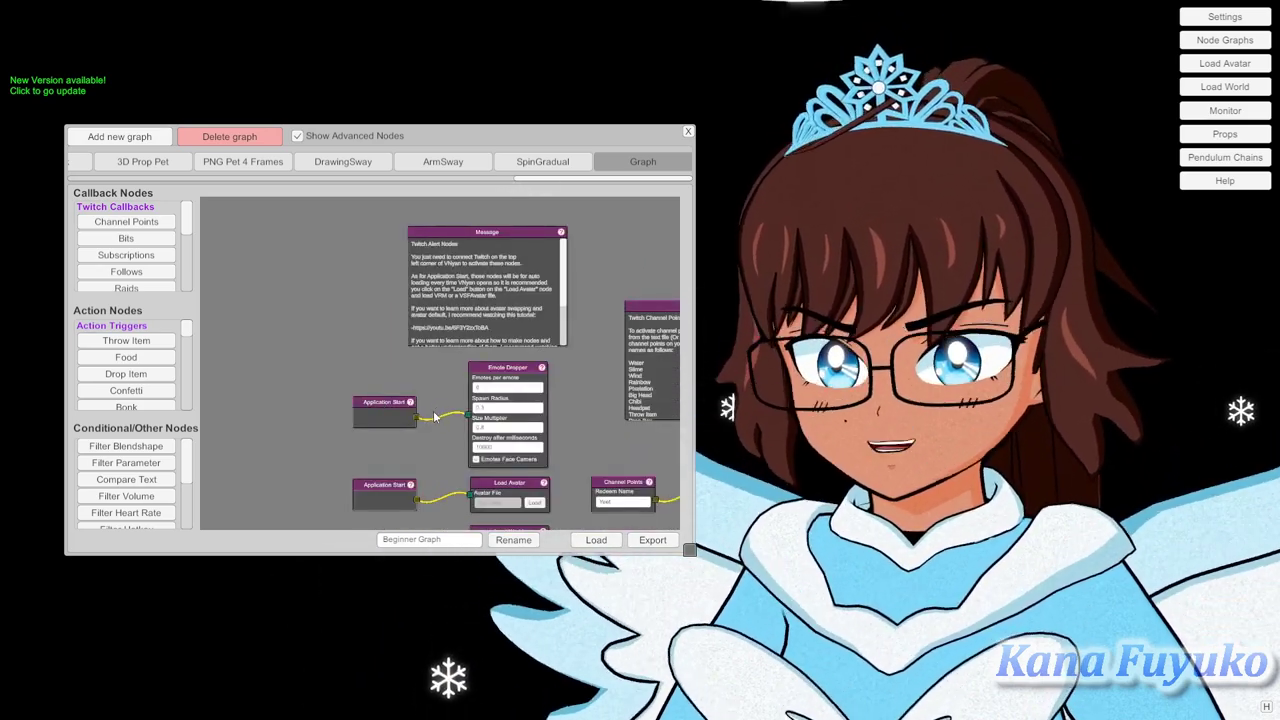
pyautogui.moveTo(421, 432); pyautogui.dragTo(421, 341)
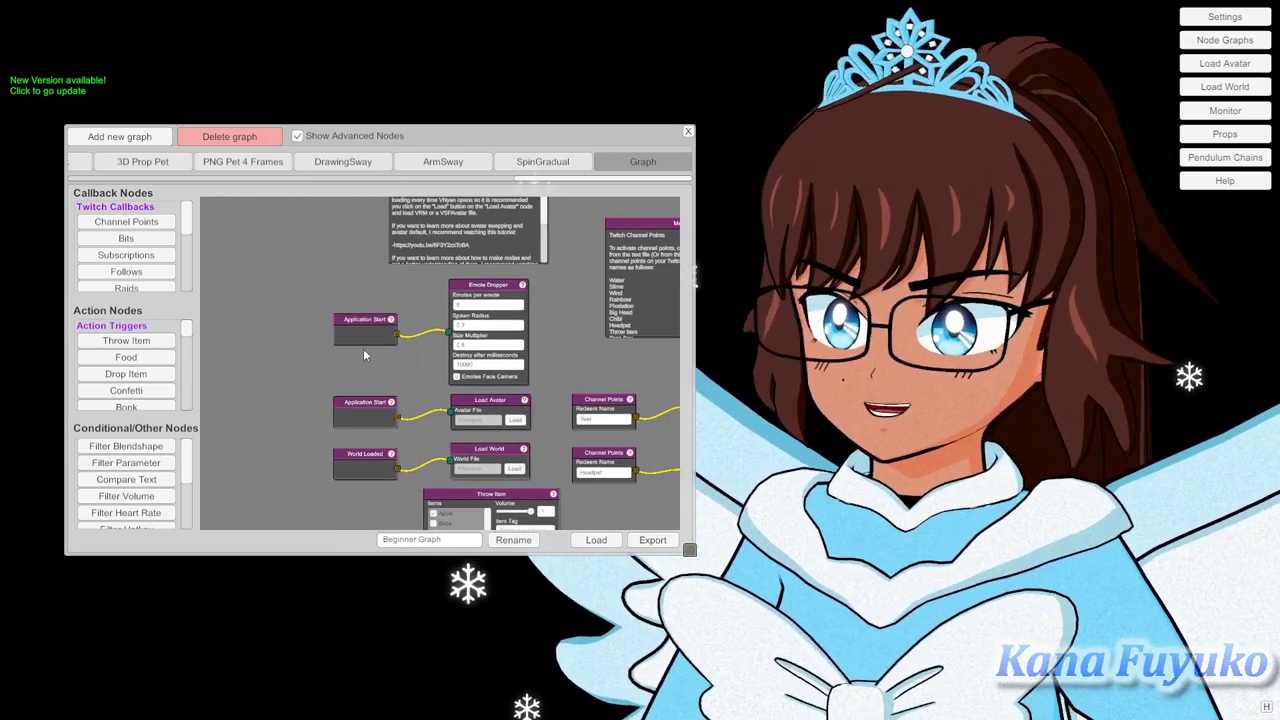
pyautogui.moveTo(406, 400); pyautogui.dragTo(398, 320)
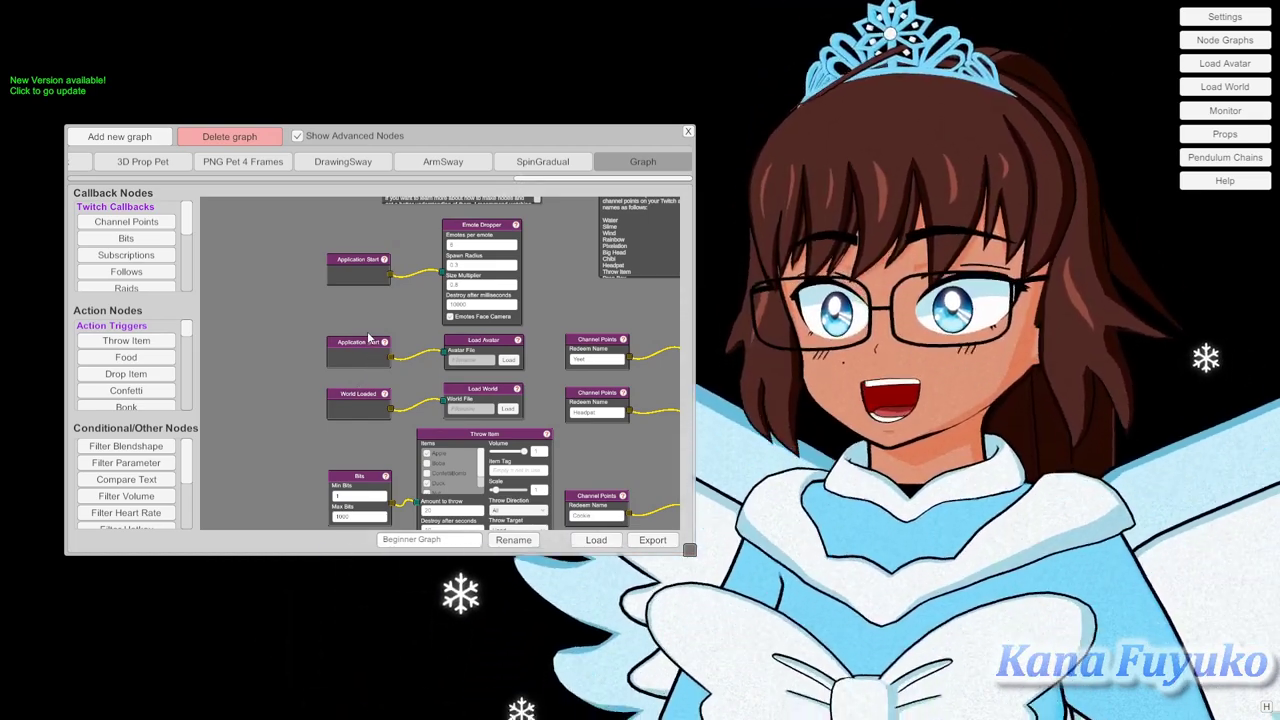
# Zoom in on the Emote Dropper node and move the node graph window to the lower left
pyautogui.scroll(3, 389, 310)
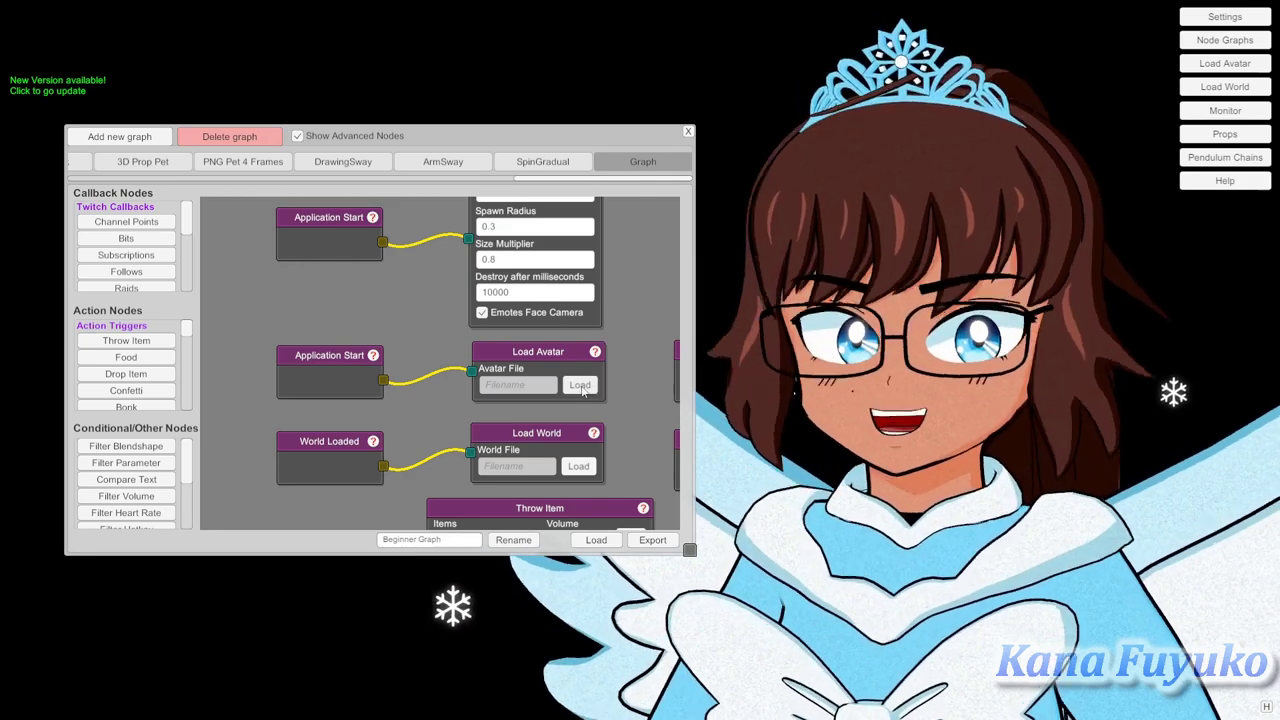
pyautogui.scroll(-5, 426, 311)
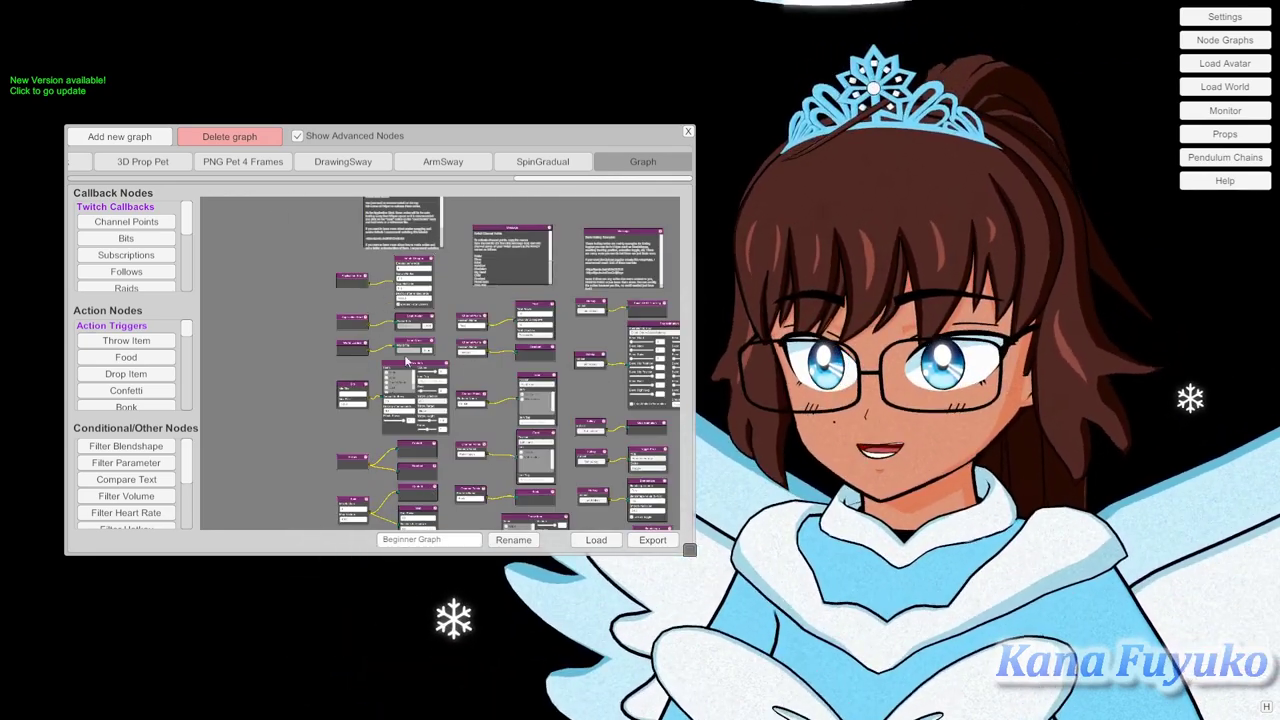
pyautogui.scroll(5, 406, 370)
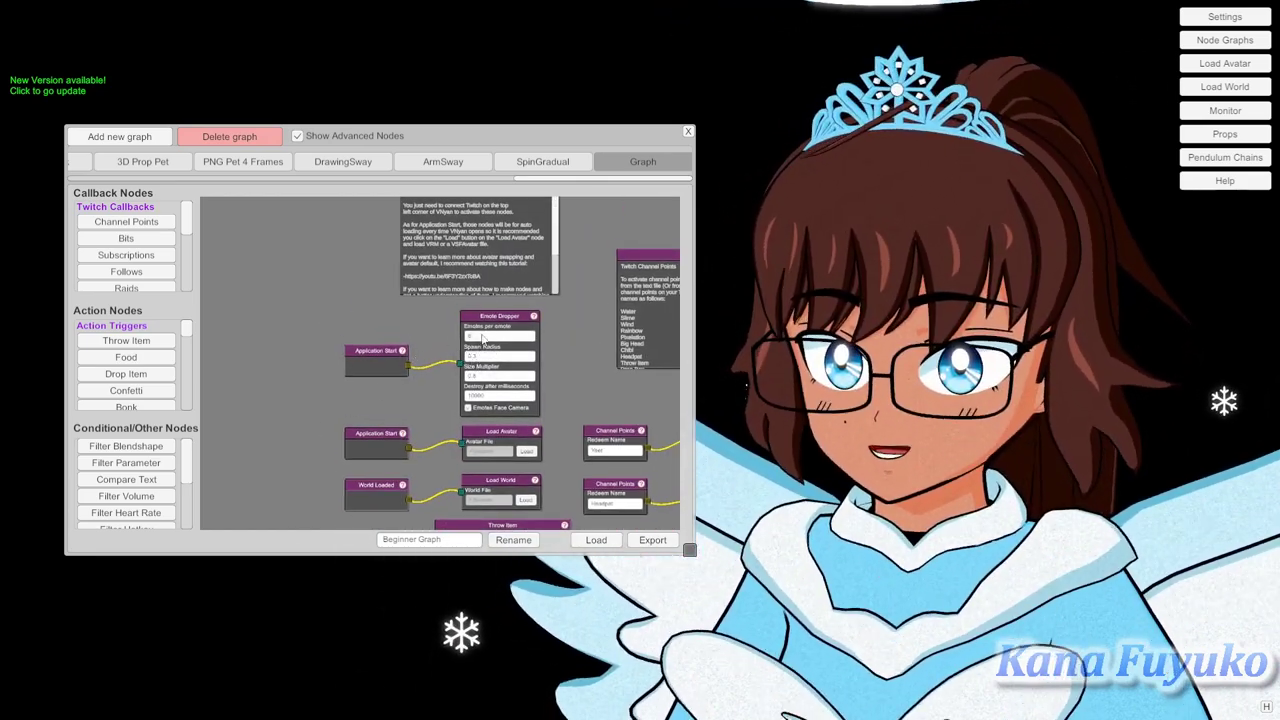
pyautogui.scroll(2, 588, 300)
pyautogui.moveTo(386, 362); pyautogui.dragTo(449, 418)
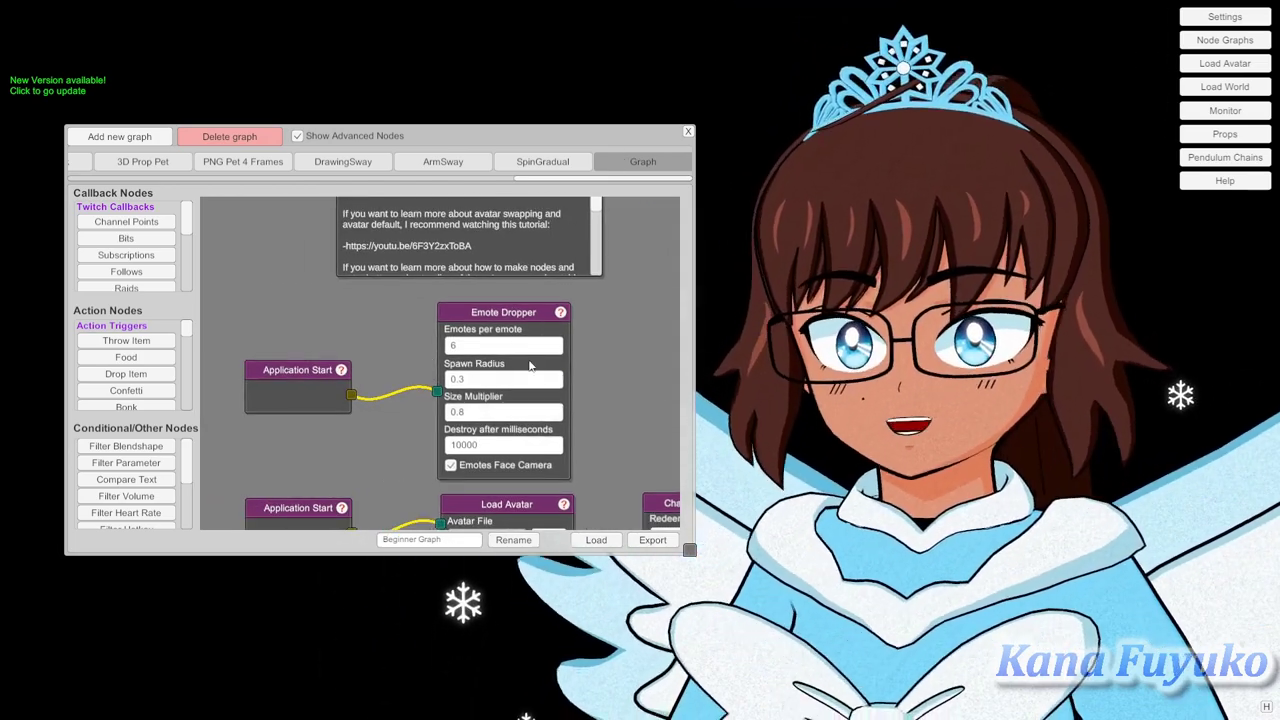
pyautogui.moveTo(460, 140); pyautogui.dragTo(453, 465)
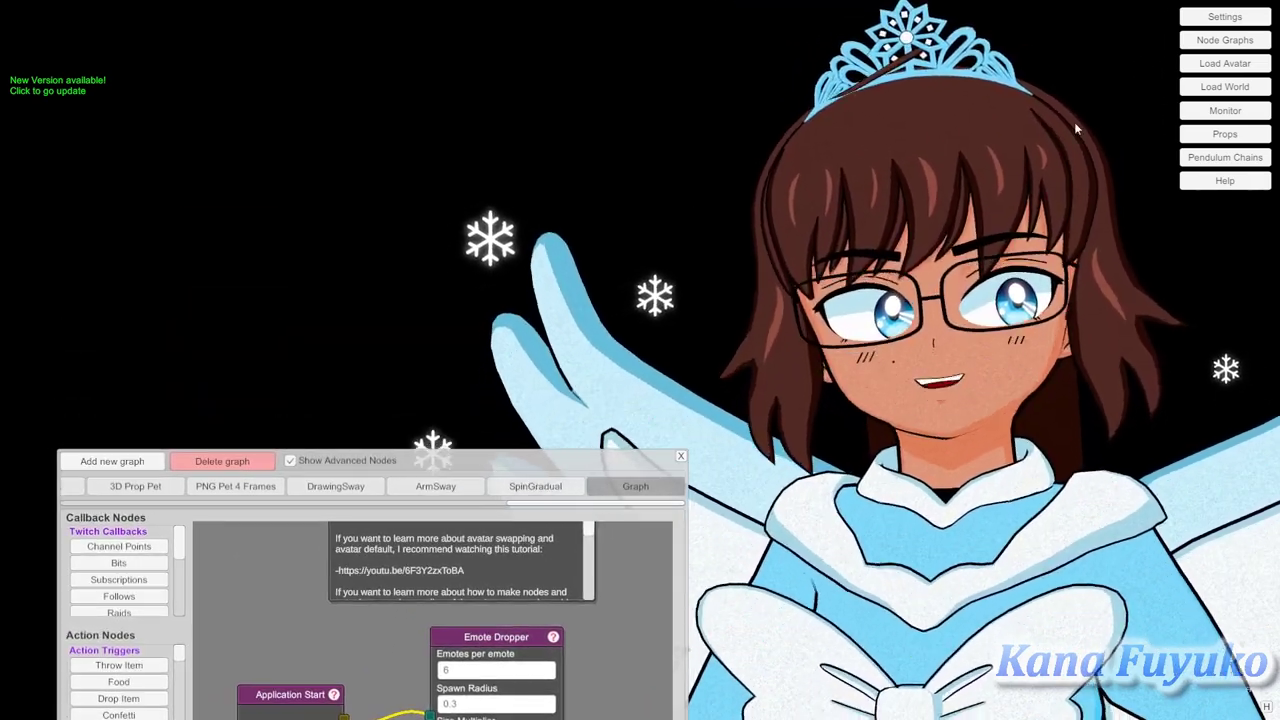
# Check the Emote Dropper option under General settings' Misc tab, then move the graph window back up
pyautogui.click(1224, 16)
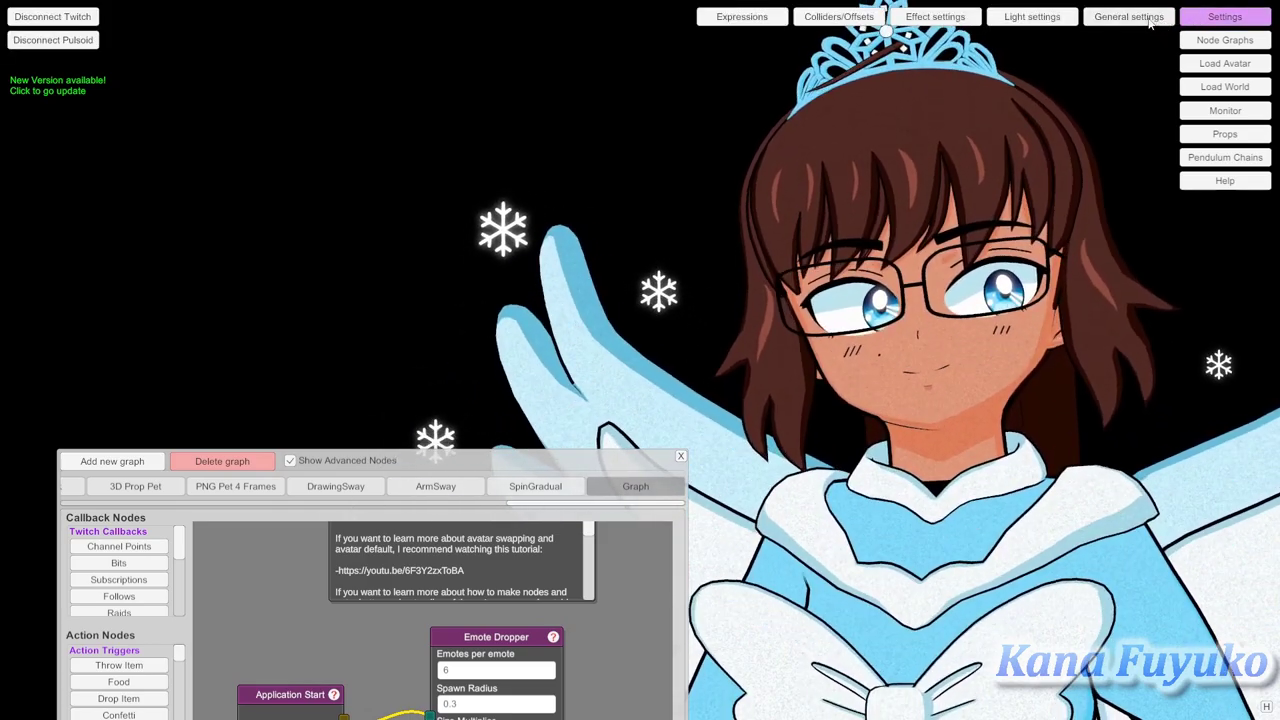
pyautogui.click(1150, 22)
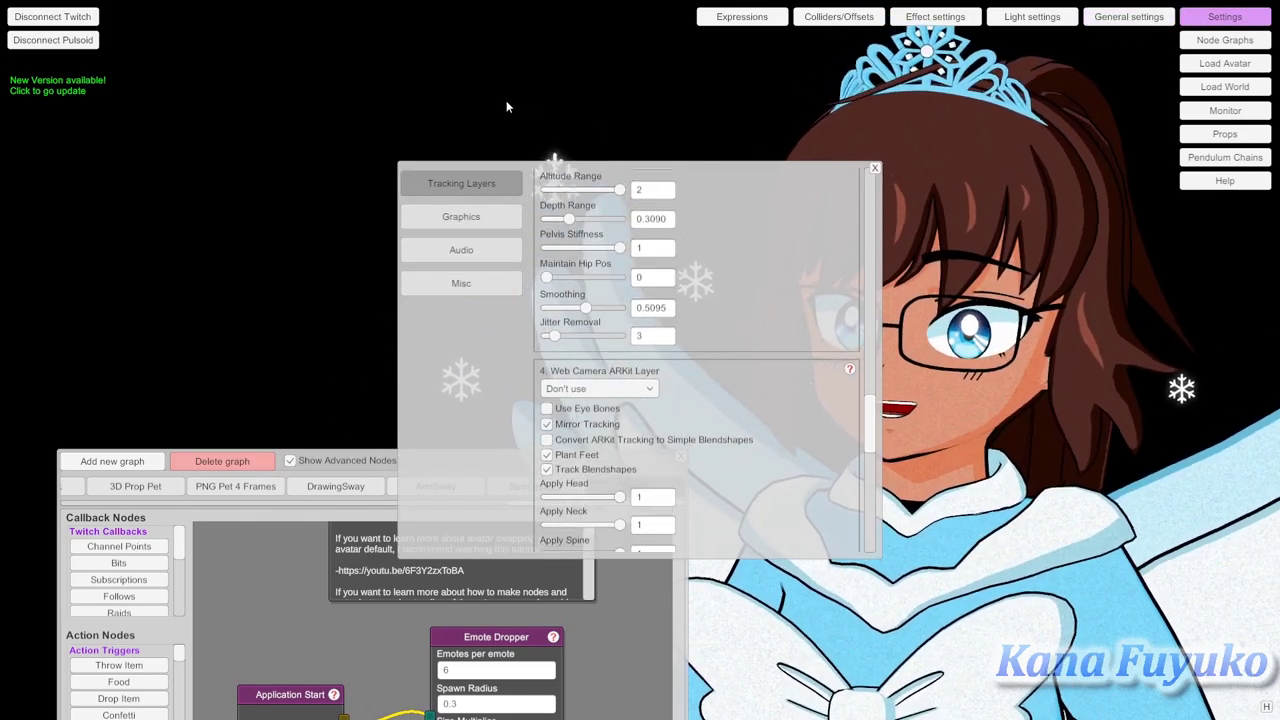
pyautogui.click(461, 283)
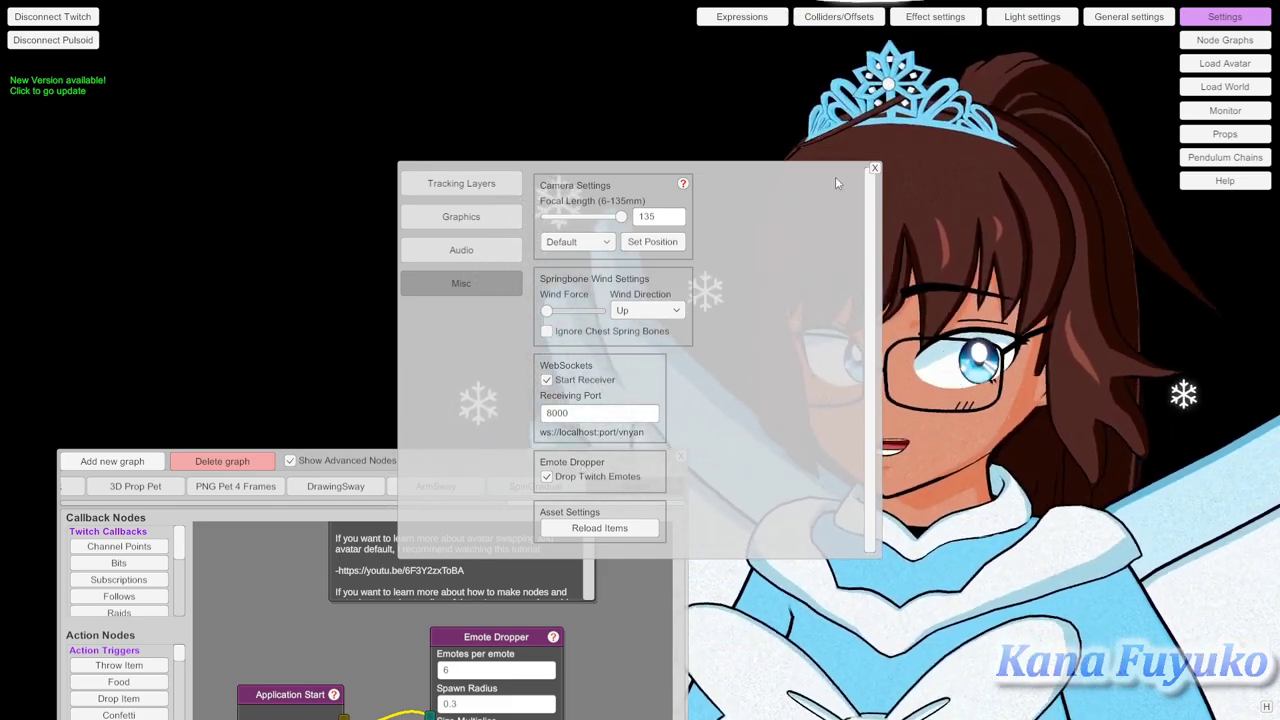
pyautogui.click(874, 167)
pyautogui.moveTo(546, 471); pyautogui.dragTo(576, 156)
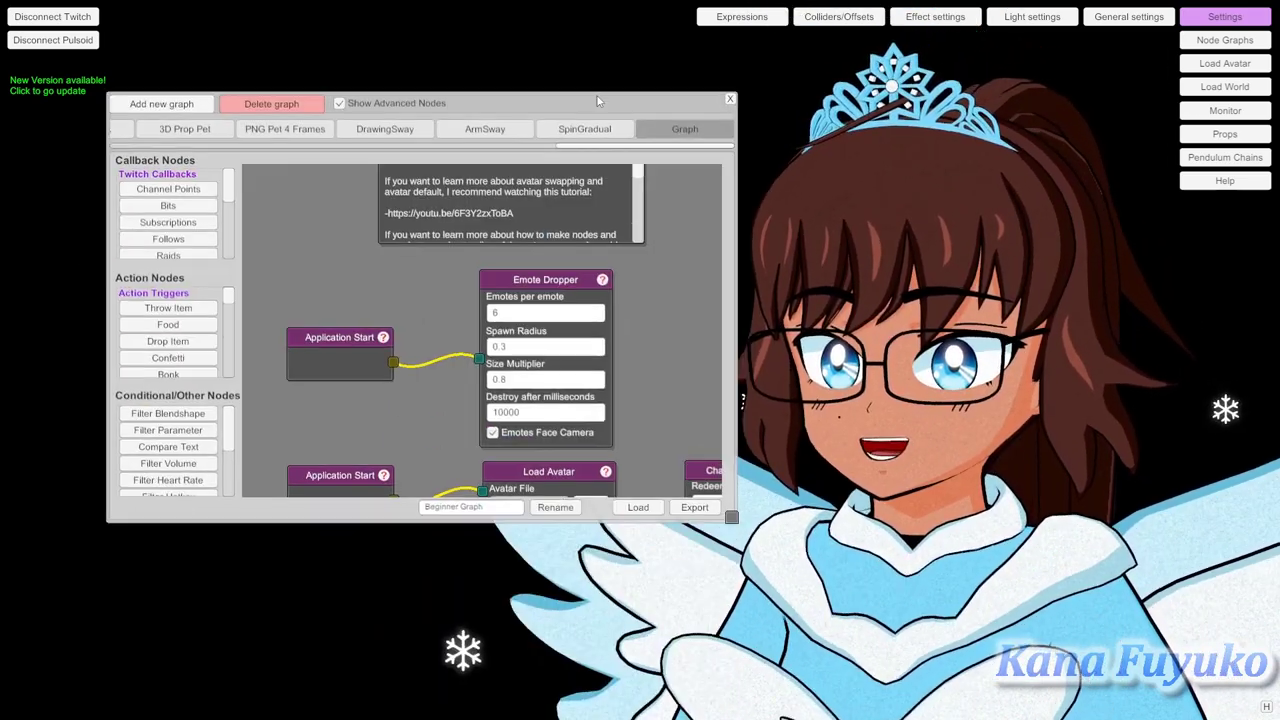
# Zoom and pan the canvas to center the Bits trigger and Throw Item nodes
pyautogui.scroll(-3, 618, 230)
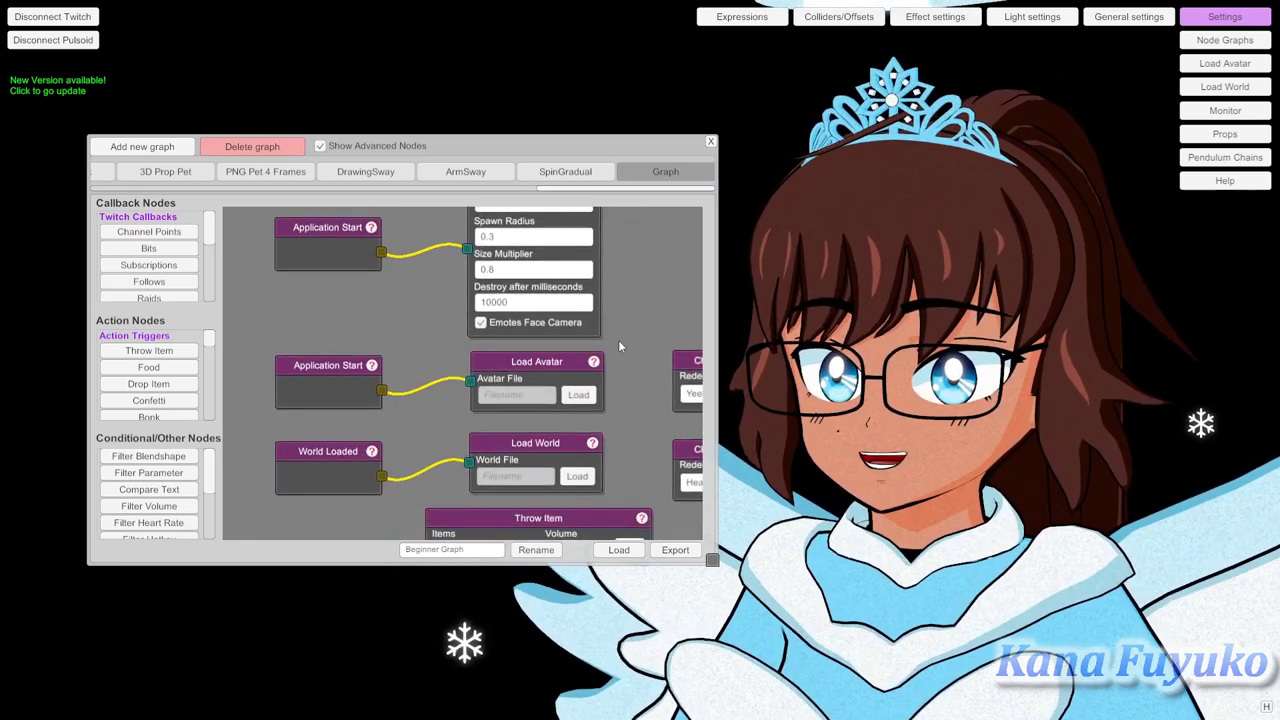
pyautogui.scroll(-5, 619, 335)
pyautogui.scroll(2, 586, 497)
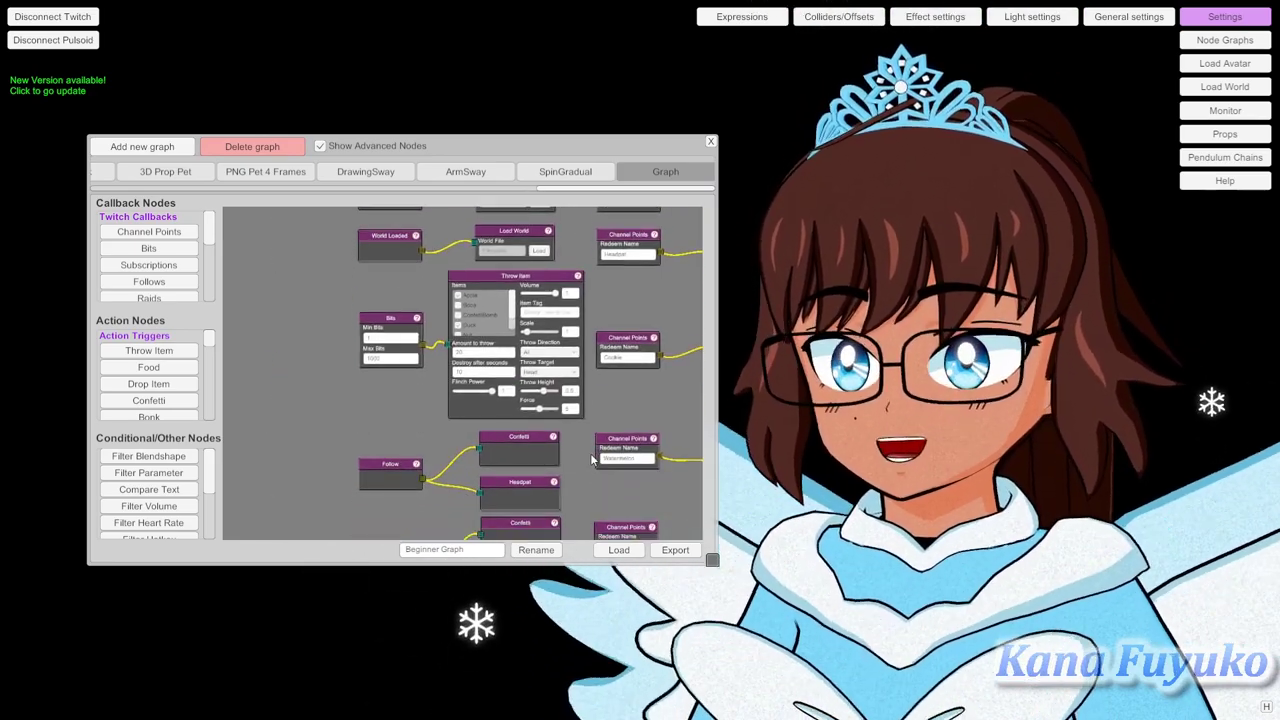
pyautogui.scroll(-2, 586, 497)
pyautogui.scroll(2, 376, 387)
pyautogui.scroll(-4, 406, 386)
pyautogui.scroll(3, 341, 368)
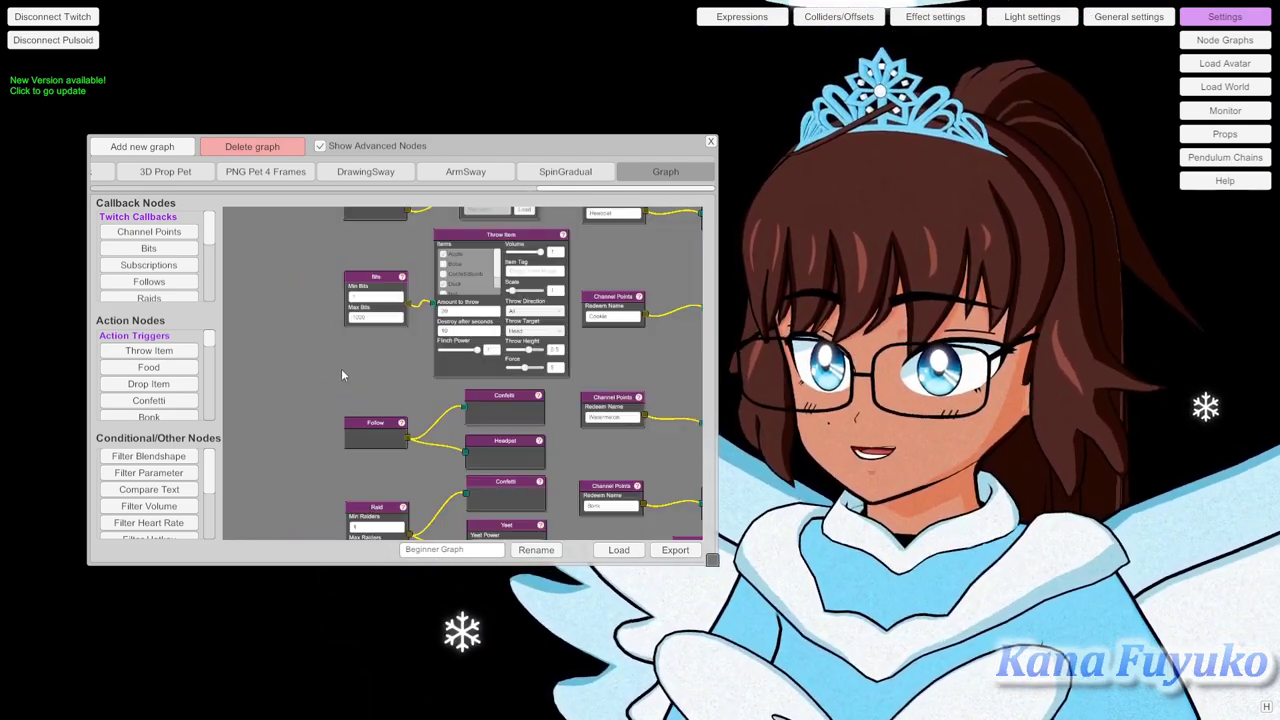
pyautogui.scroll(2, 360, 354)
pyautogui.moveTo(318, 455); pyautogui.dragTo(309, 494)
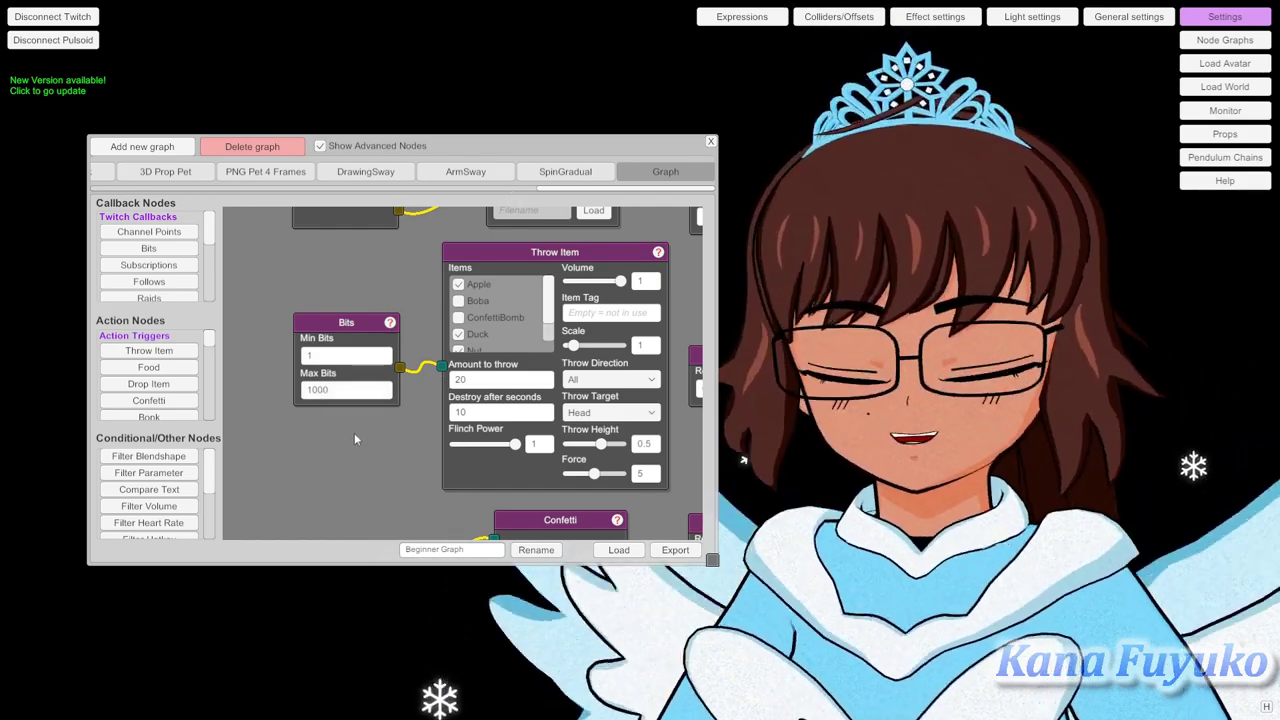
# Try a long string of nines as Max Bits, then restore Max Bits to 1000
pyautogui.click(355, 392)
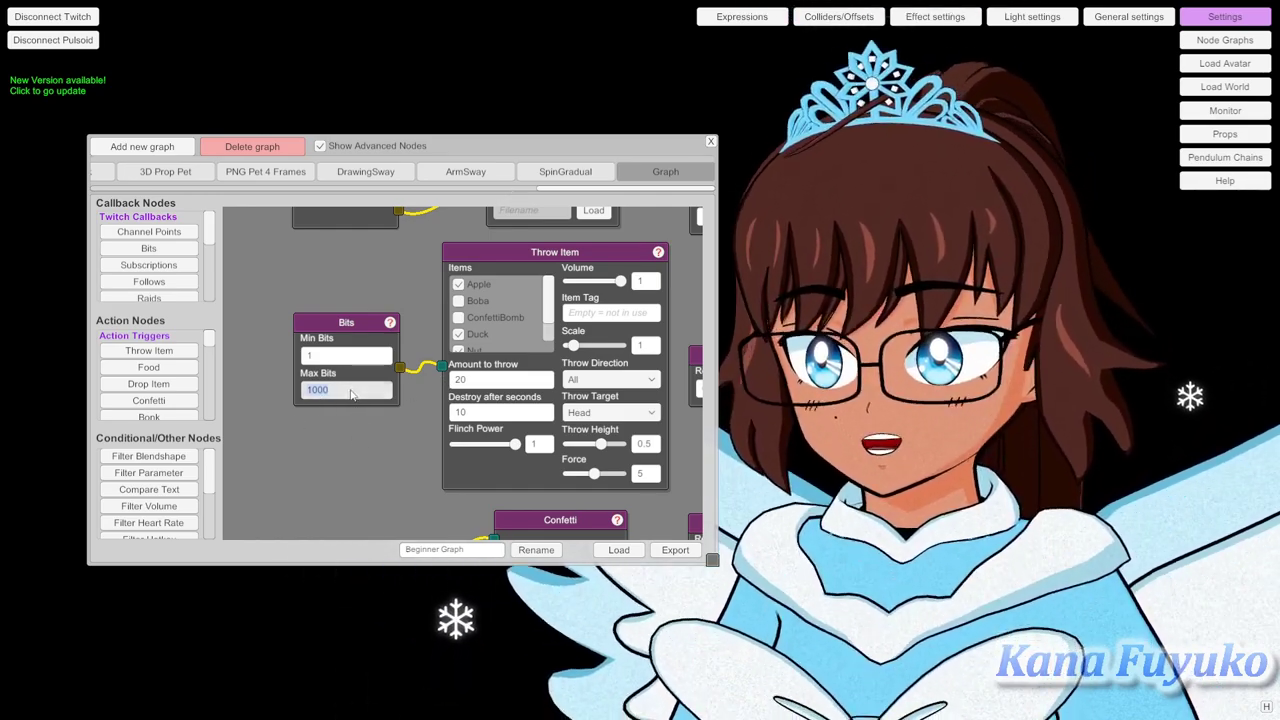
pyautogui.write('99999999999999')
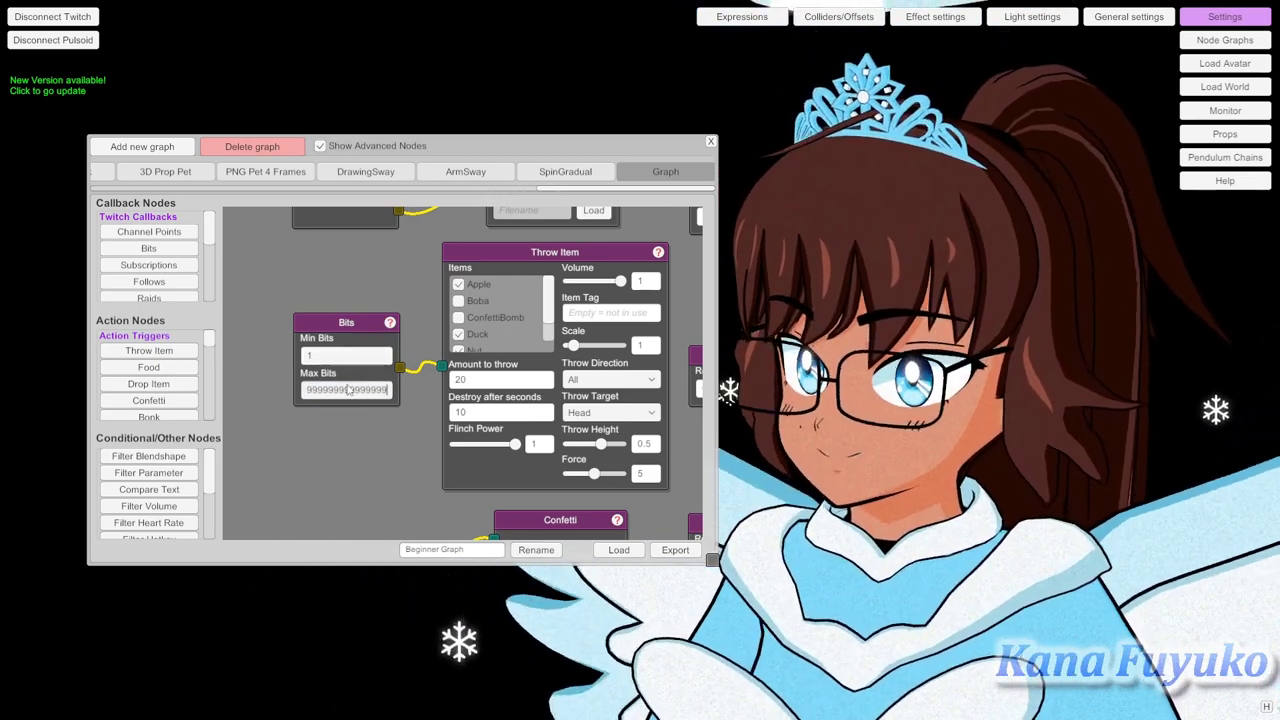
pyautogui.moveTo(388, 398); pyautogui.dragTo(310, 413)
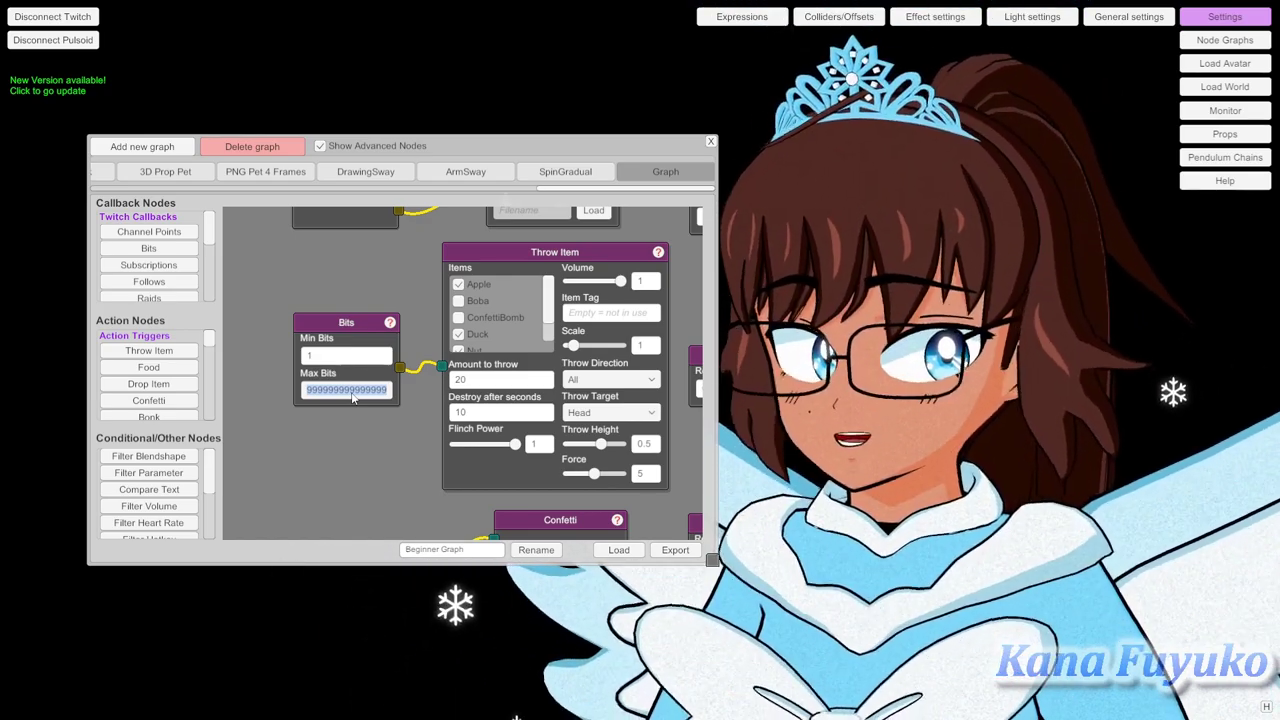
pyautogui.write('000')
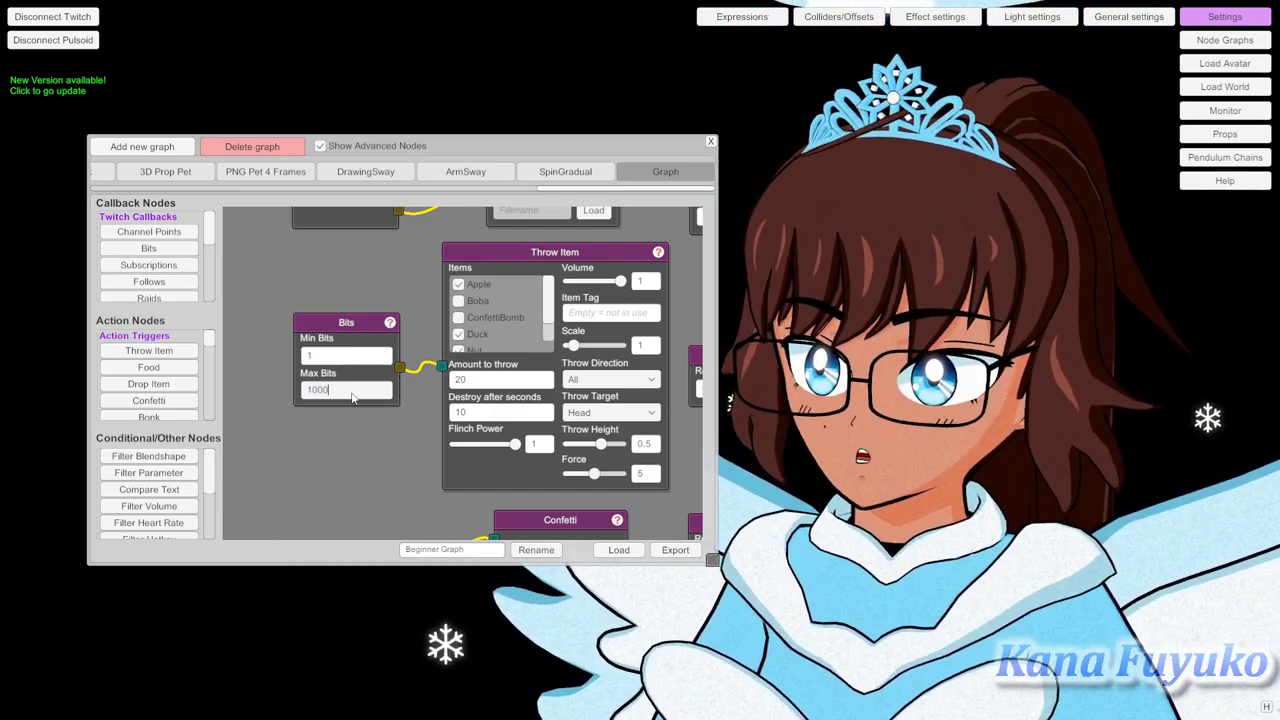
pyautogui.click(352, 395)
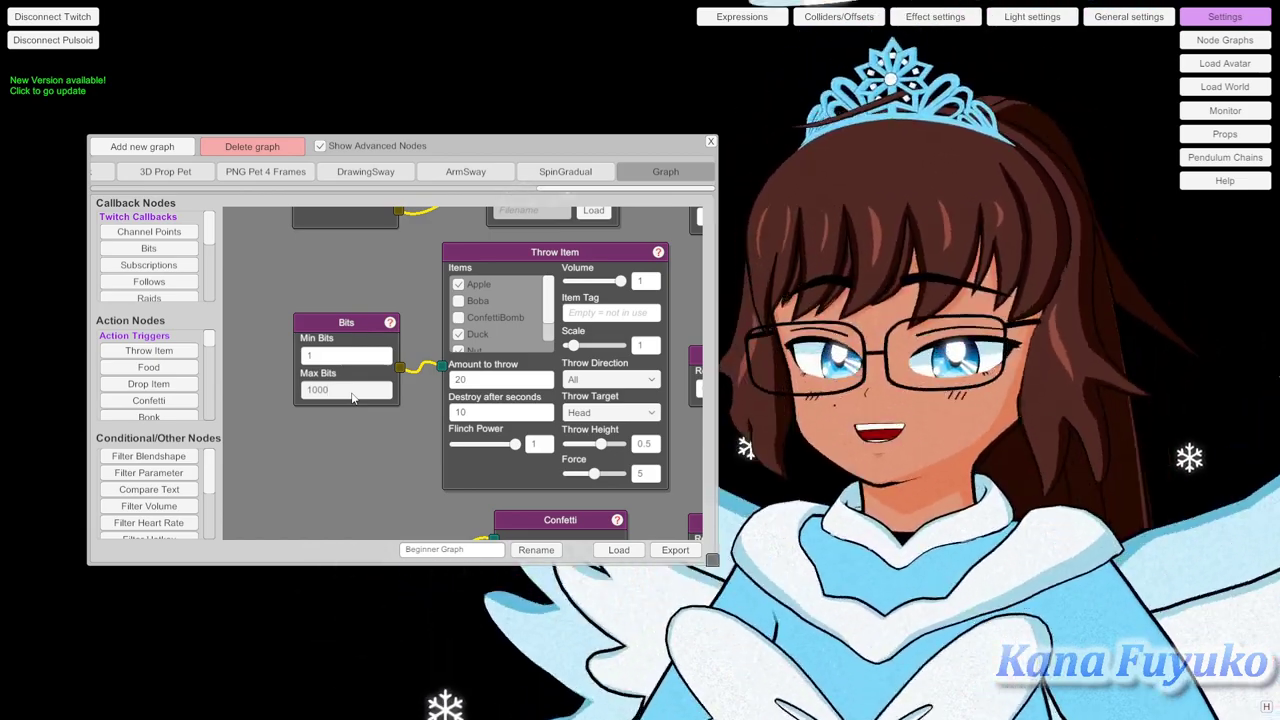
pyautogui.press('Return')
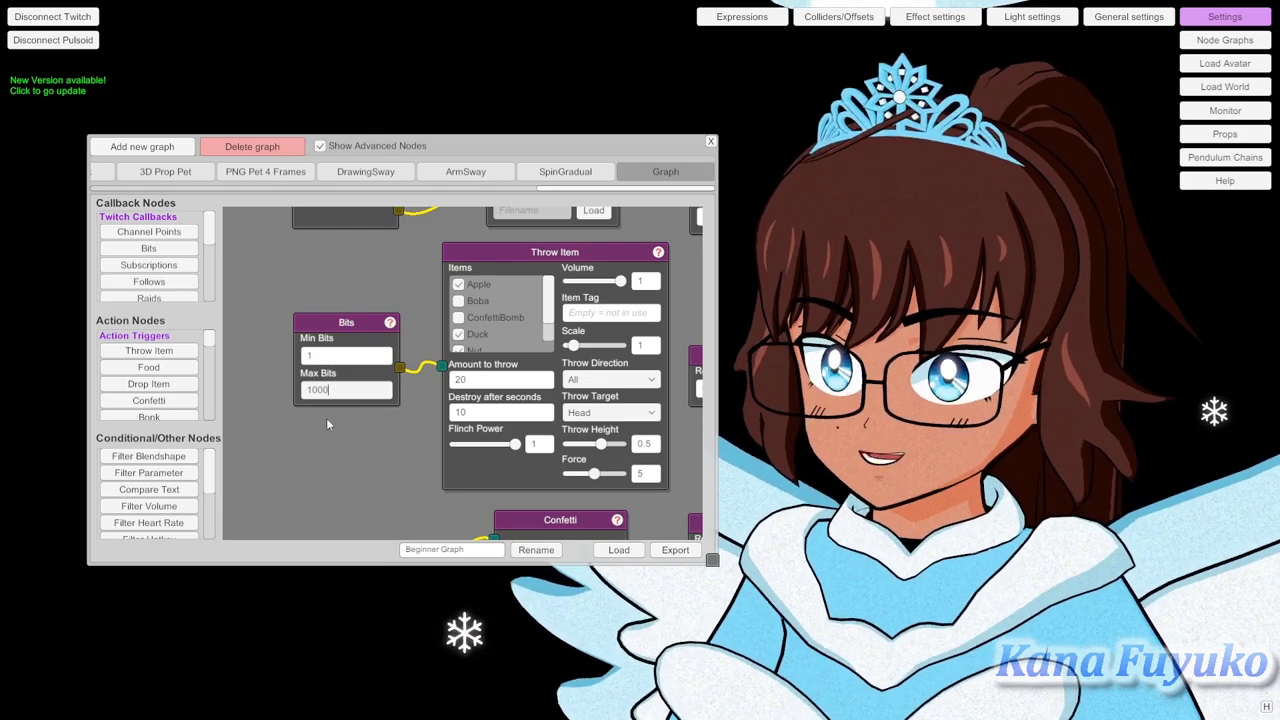
pyautogui.click(388, 388)
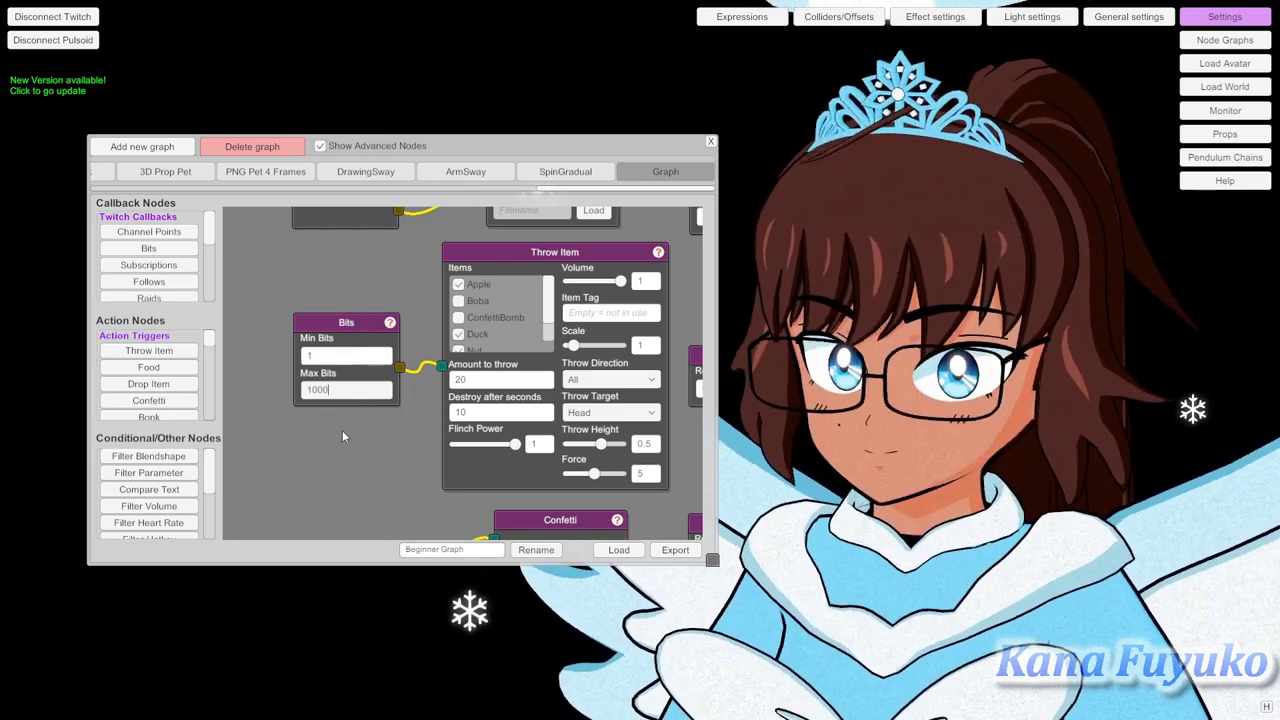
pyautogui.moveTo(375, 450); pyautogui.dragTo(362, 431)
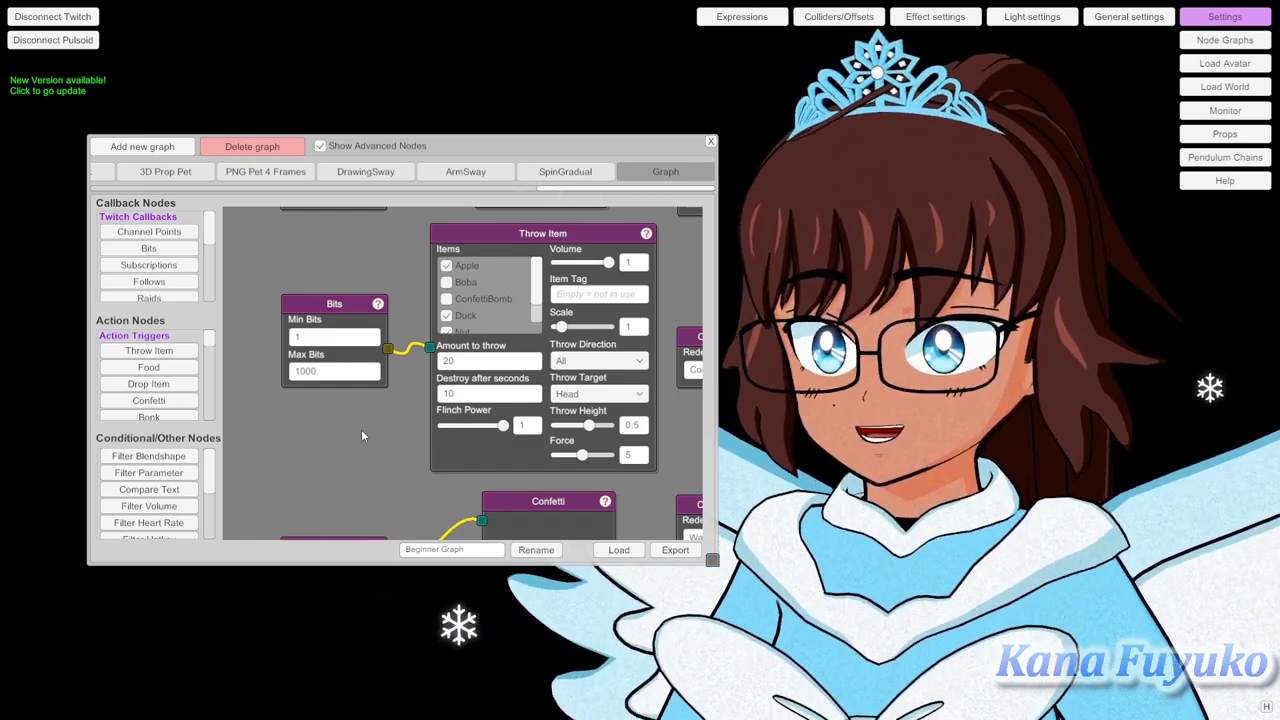
pyautogui.rightClick(332, 308)
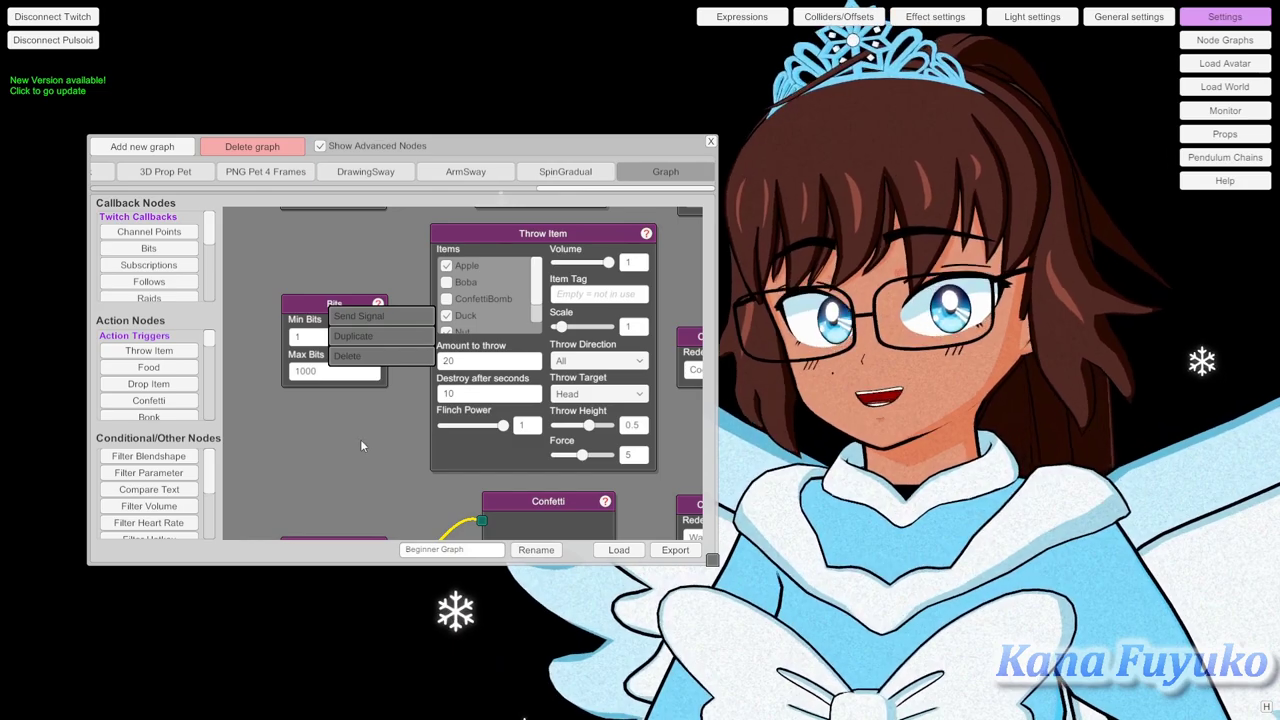
pyautogui.click(361, 446)
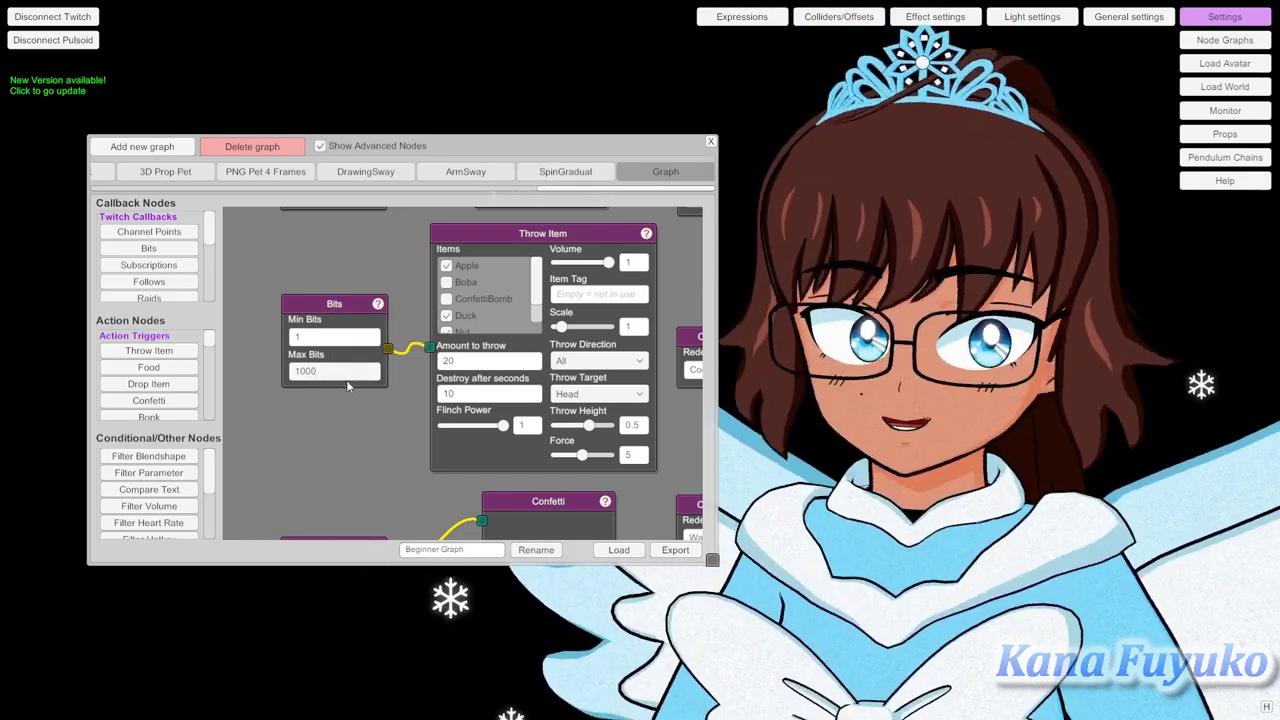
pyautogui.scroll(-6, 333, 430)
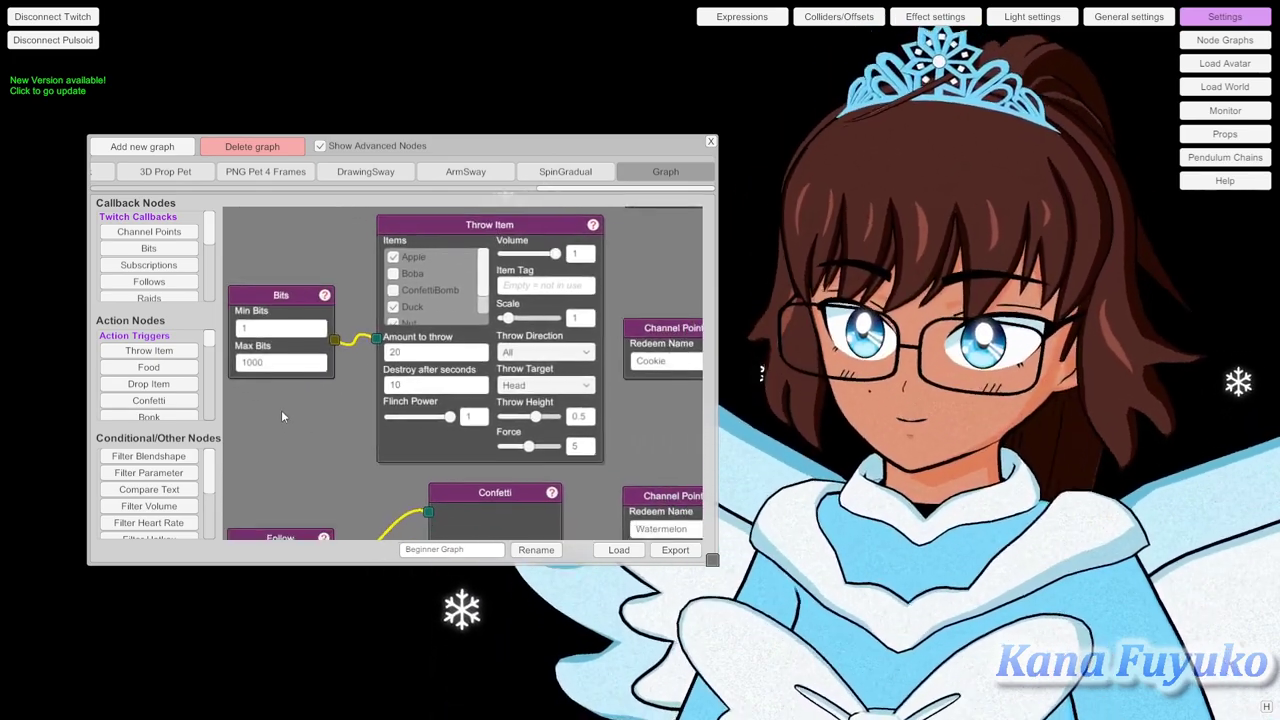
pyautogui.scroll(8, 302, 395)
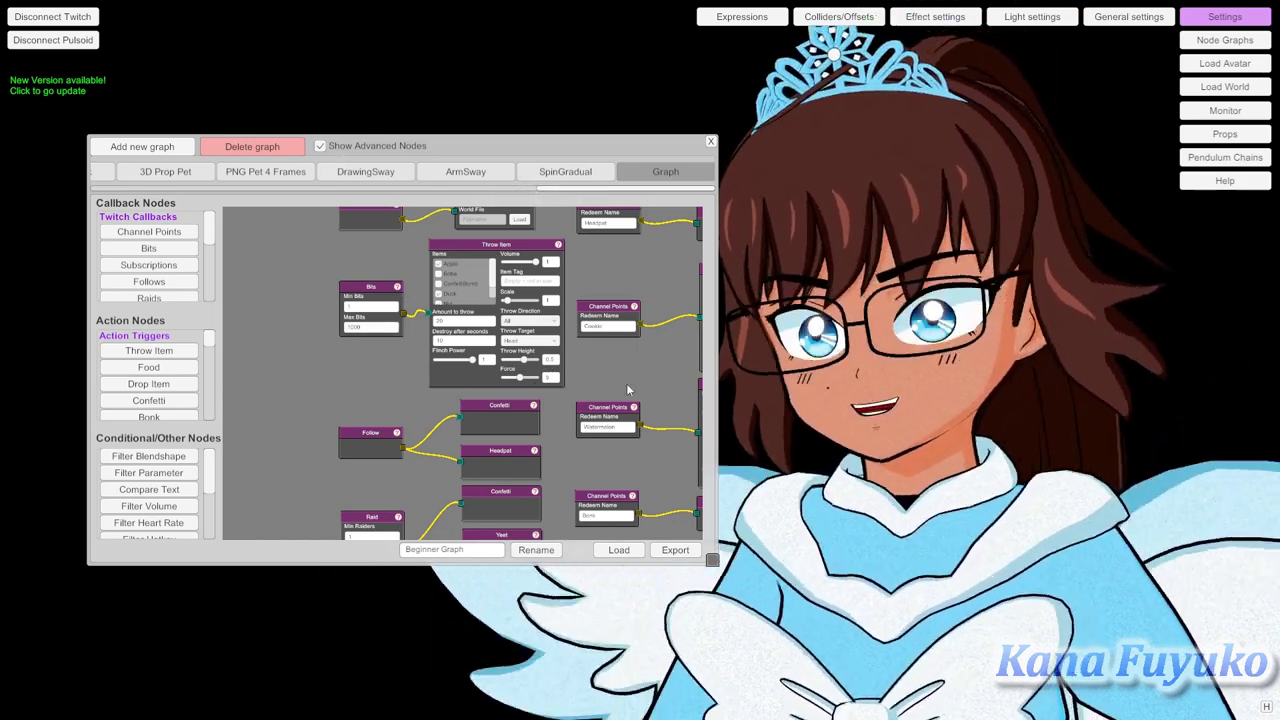
# Pan to the Raid trigger and its Yeet node and select the Max Raiders value
pyautogui.moveTo(346, 410); pyautogui.dragTo(358, 302)
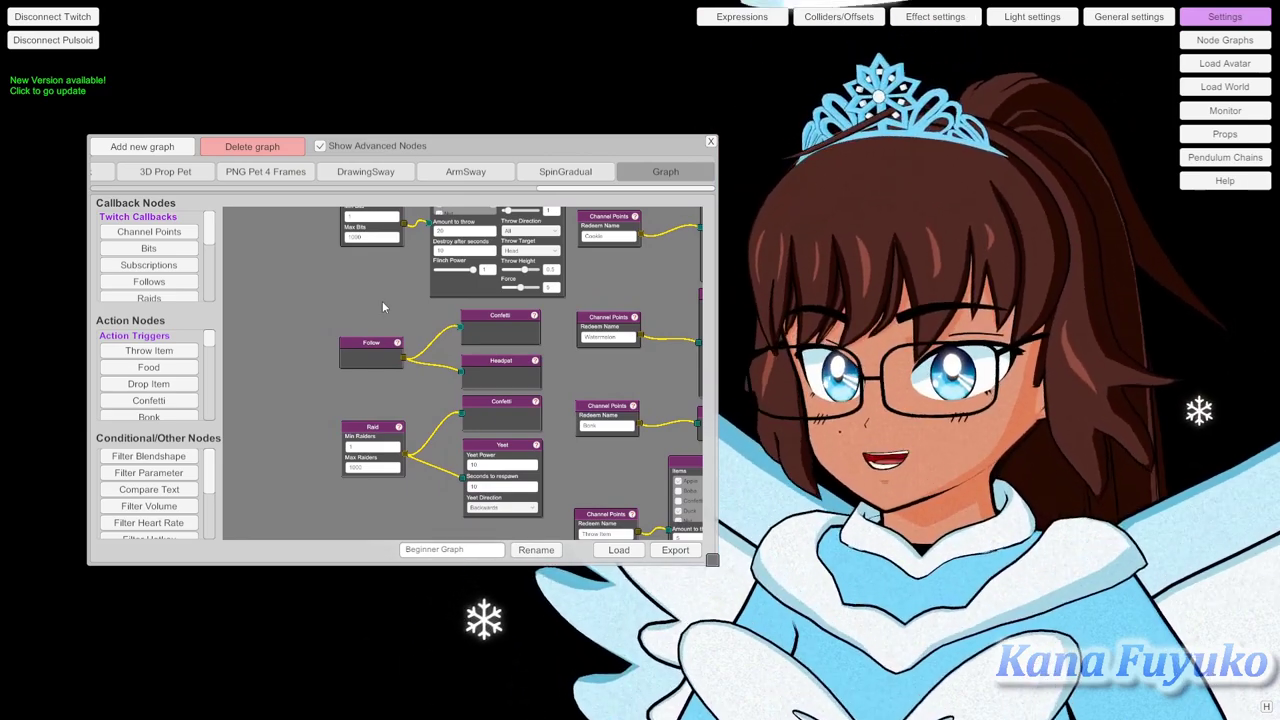
pyautogui.scroll(-1, 447, 346)
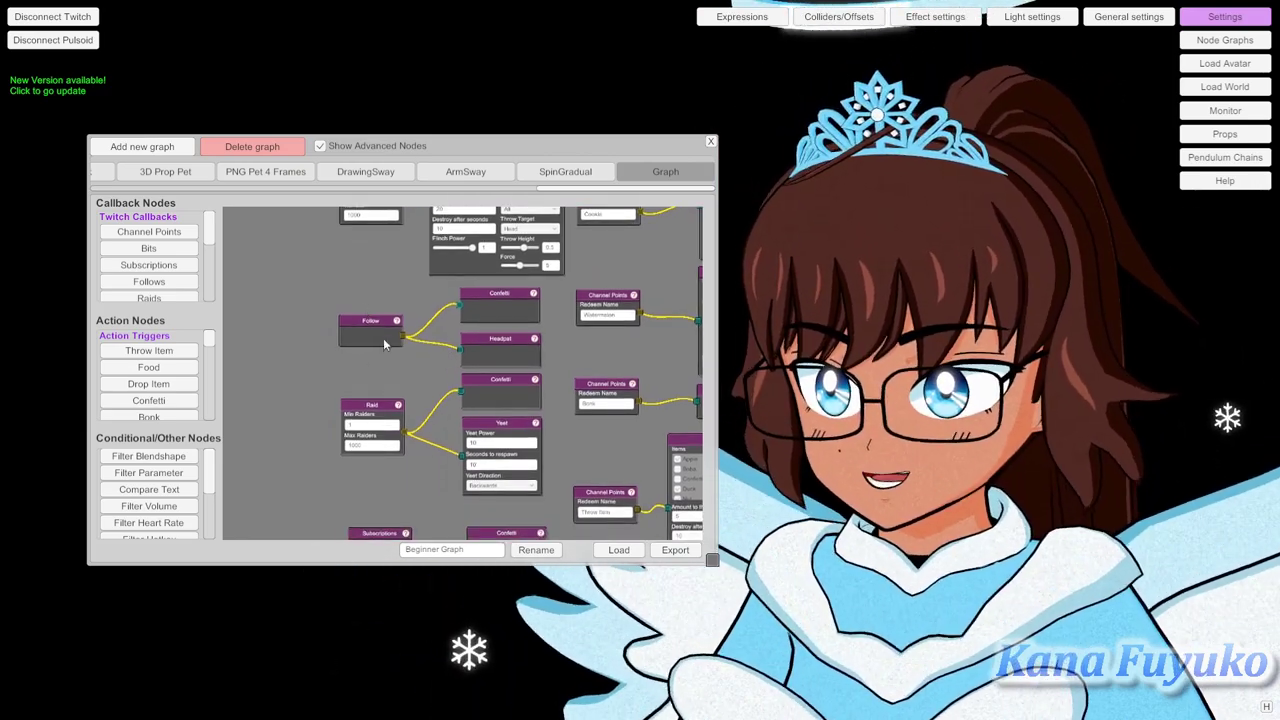
pyautogui.scroll(2, 412, 403)
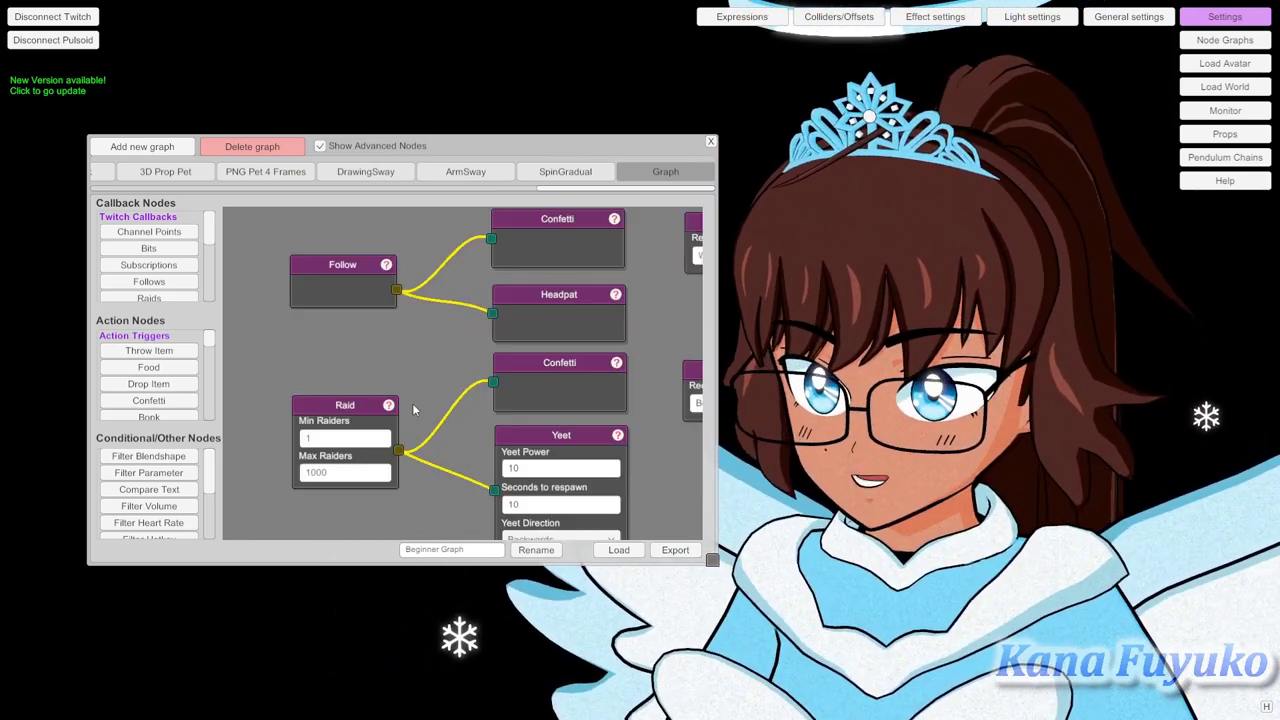
pyautogui.moveTo(412, 403); pyautogui.dragTo(418, 304)
pyautogui.click(366, 376)
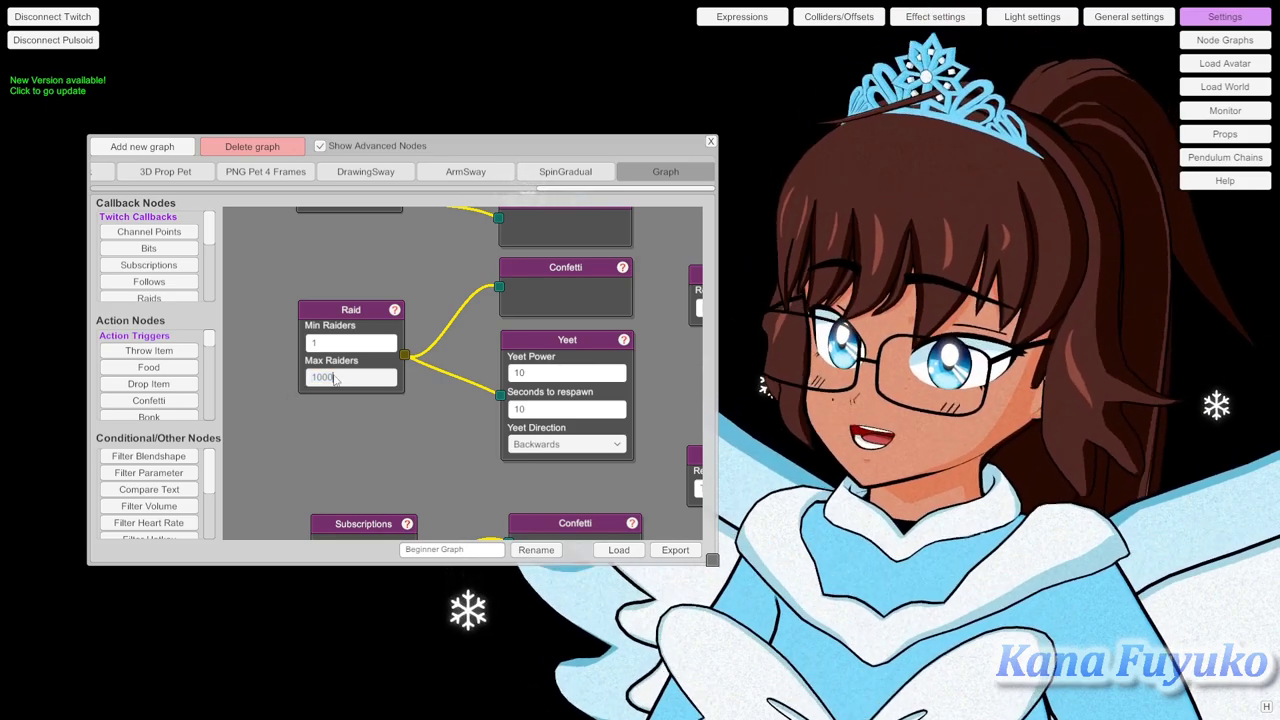
pyautogui.write('9000')
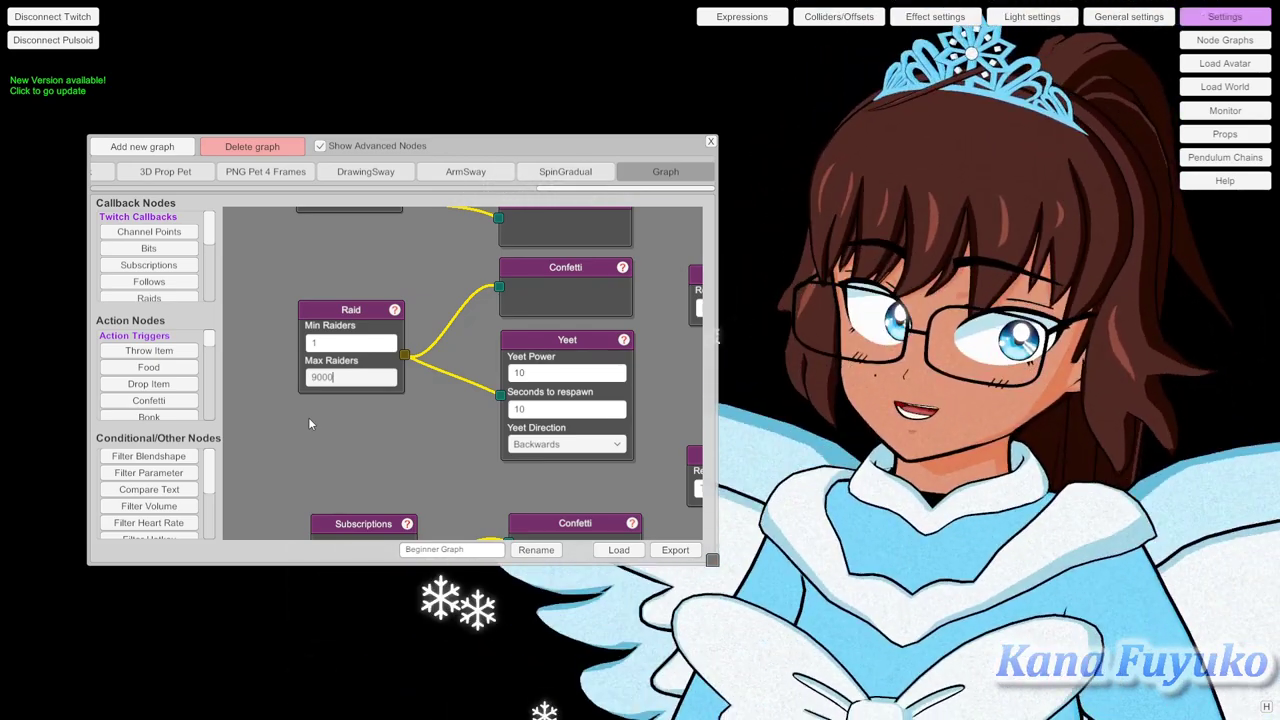
pyautogui.press('Return')
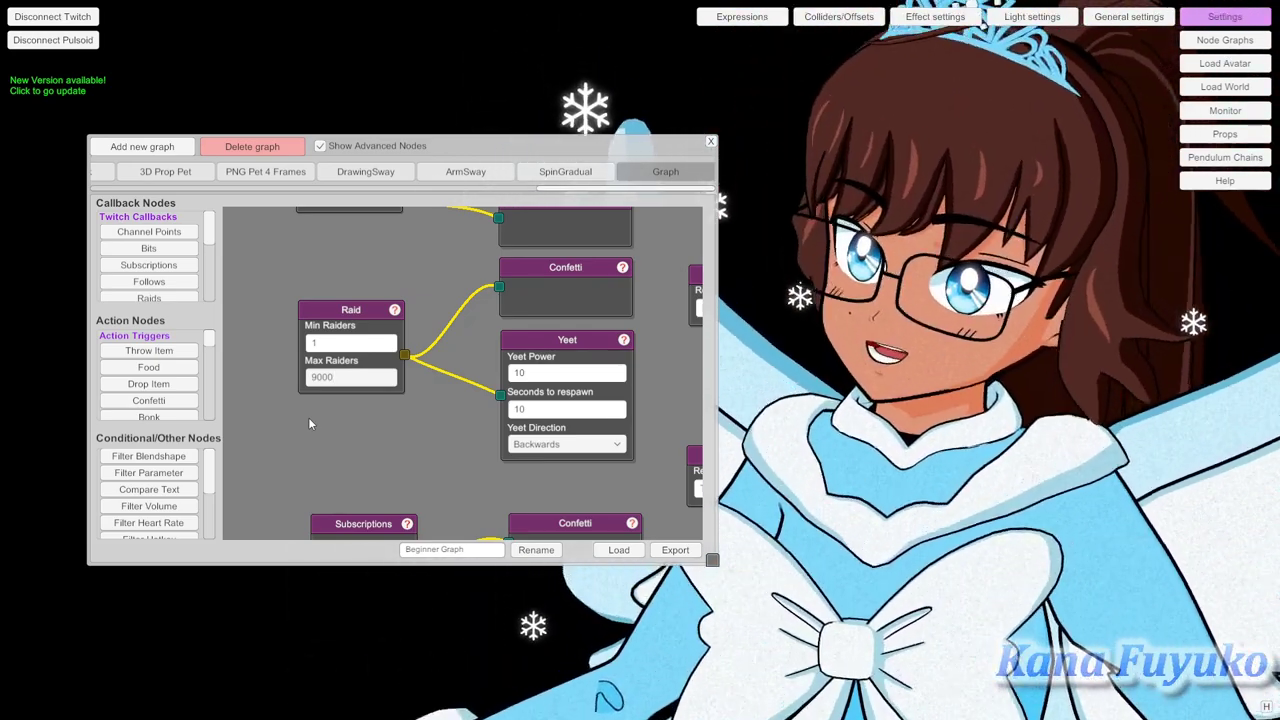
pyautogui.press('Return')
pyautogui.write('30000')
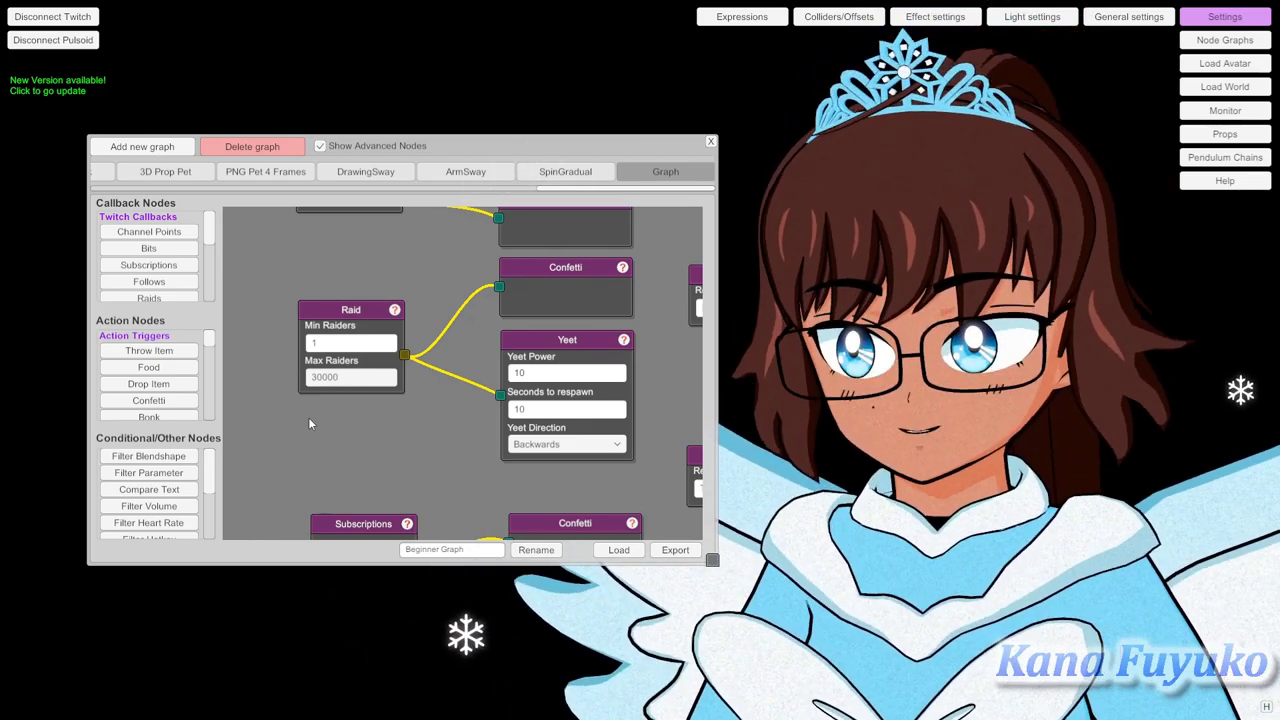
pyautogui.press('Return')
pyautogui.write('1000')
pyautogui.press('Return')
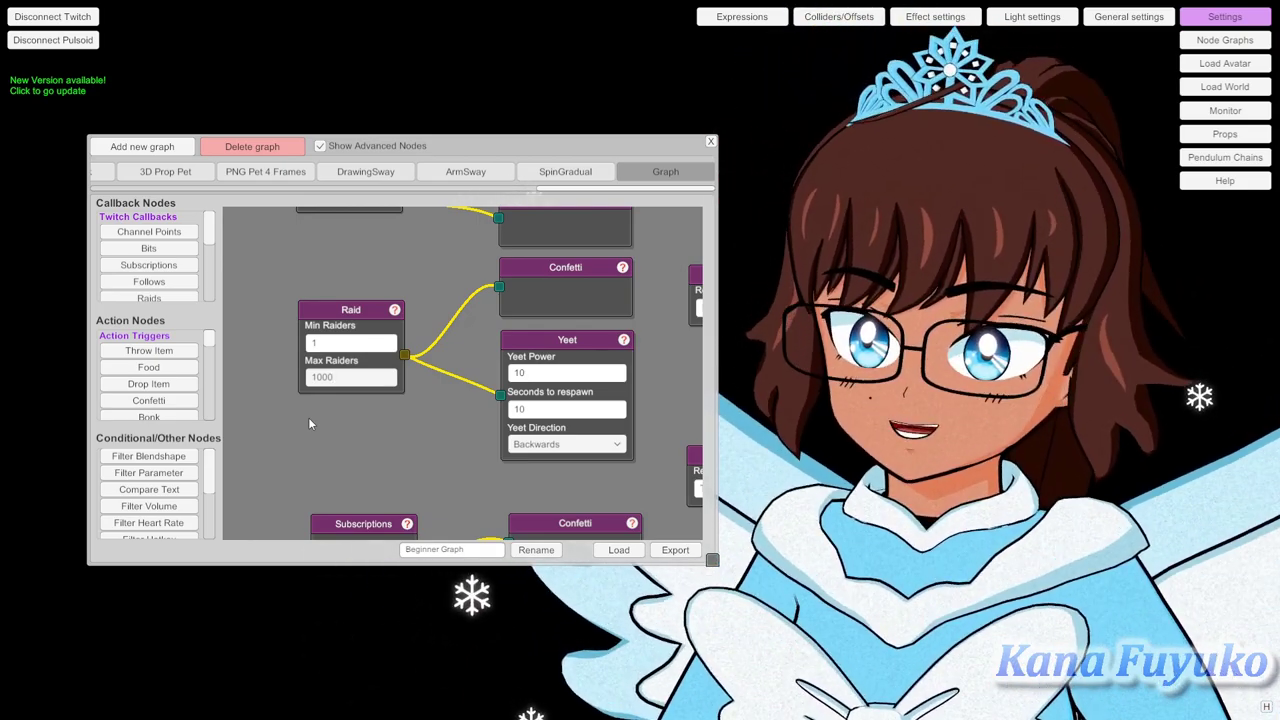
pyautogui.moveTo(414, 468); pyautogui.dragTo(484, 376)
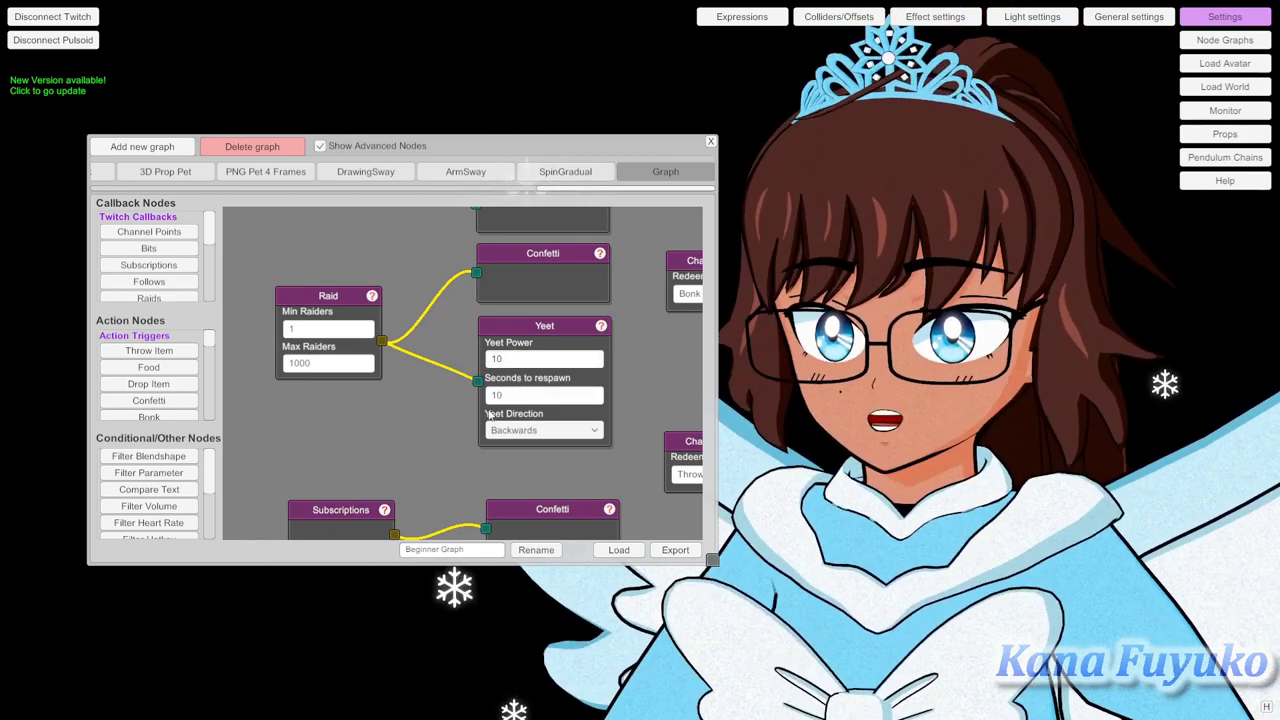
# Pan to the Subscriptions and Hype Train nodes, then back to Raid and Yeet
pyautogui.scroll(-5, 449, 446)
pyautogui.scroll(5, 449, 446)
pyautogui.moveTo(505, 385); pyautogui.dragTo(474, 294)
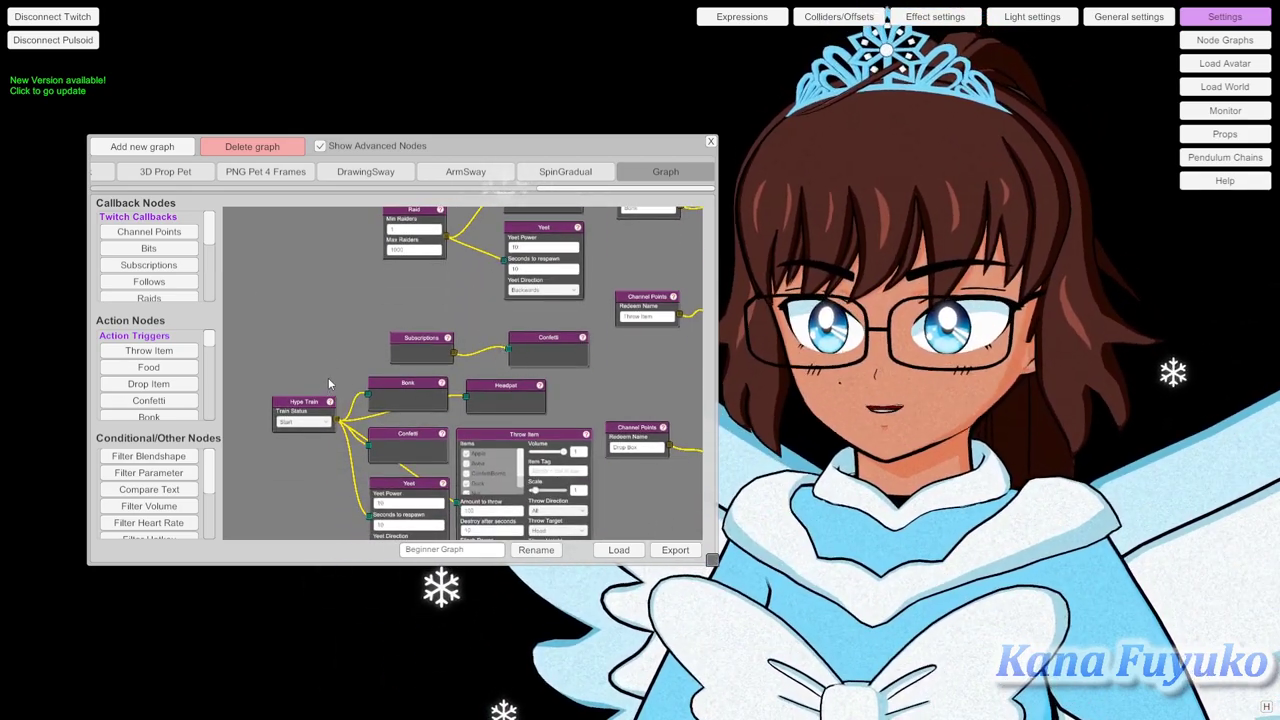
pyautogui.moveTo(383, 308); pyautogui.dragTo(382, 334)
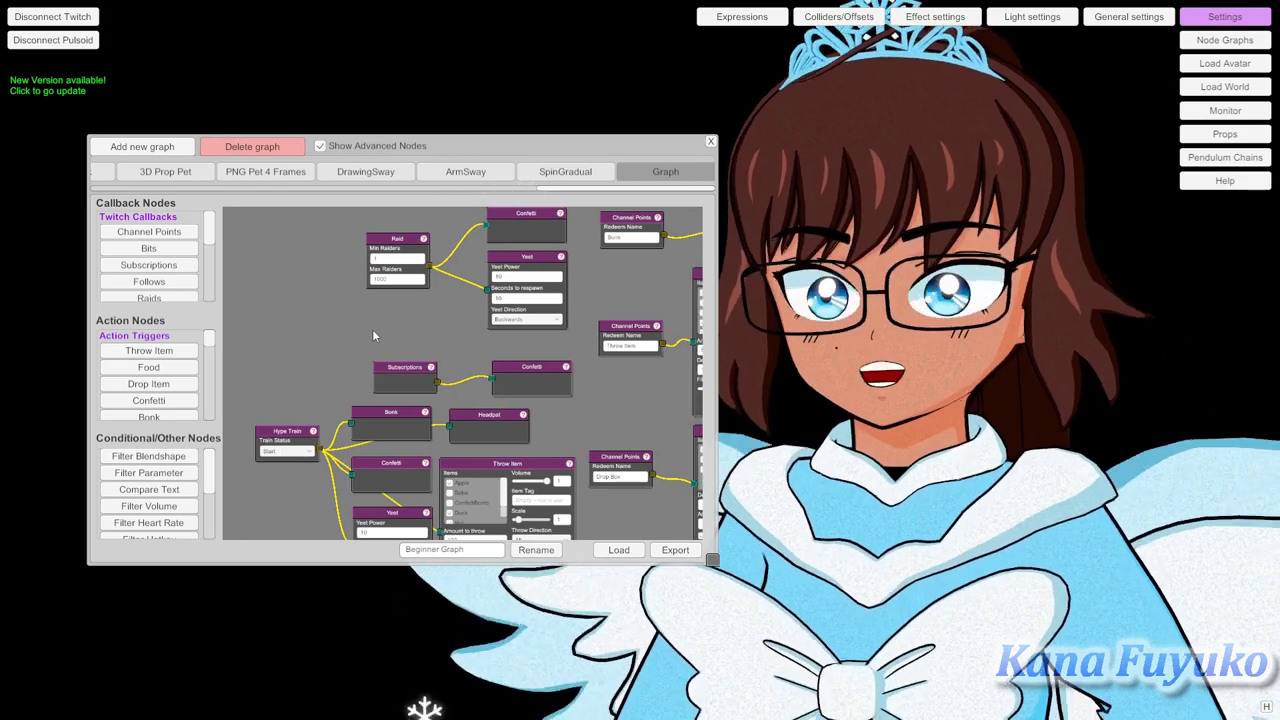
pyautogui.scroll(-3, 420, 330)
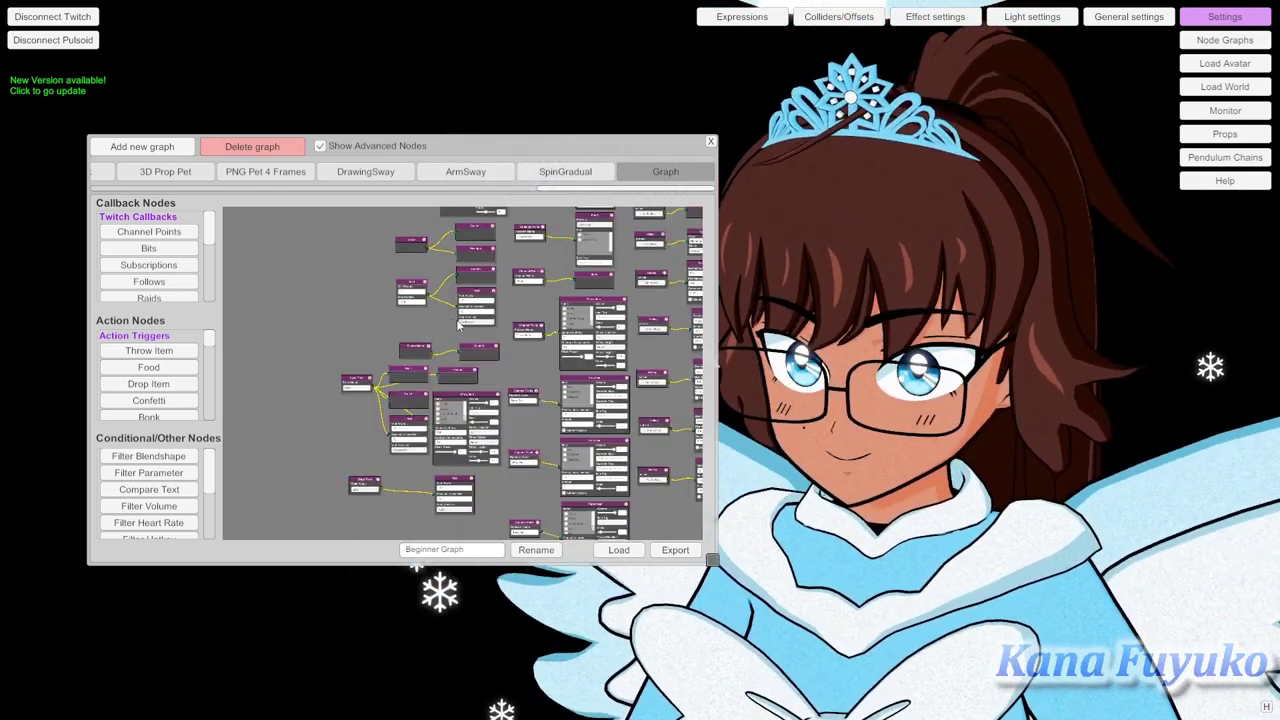
pyautogui.scroll(4, 484, 402)
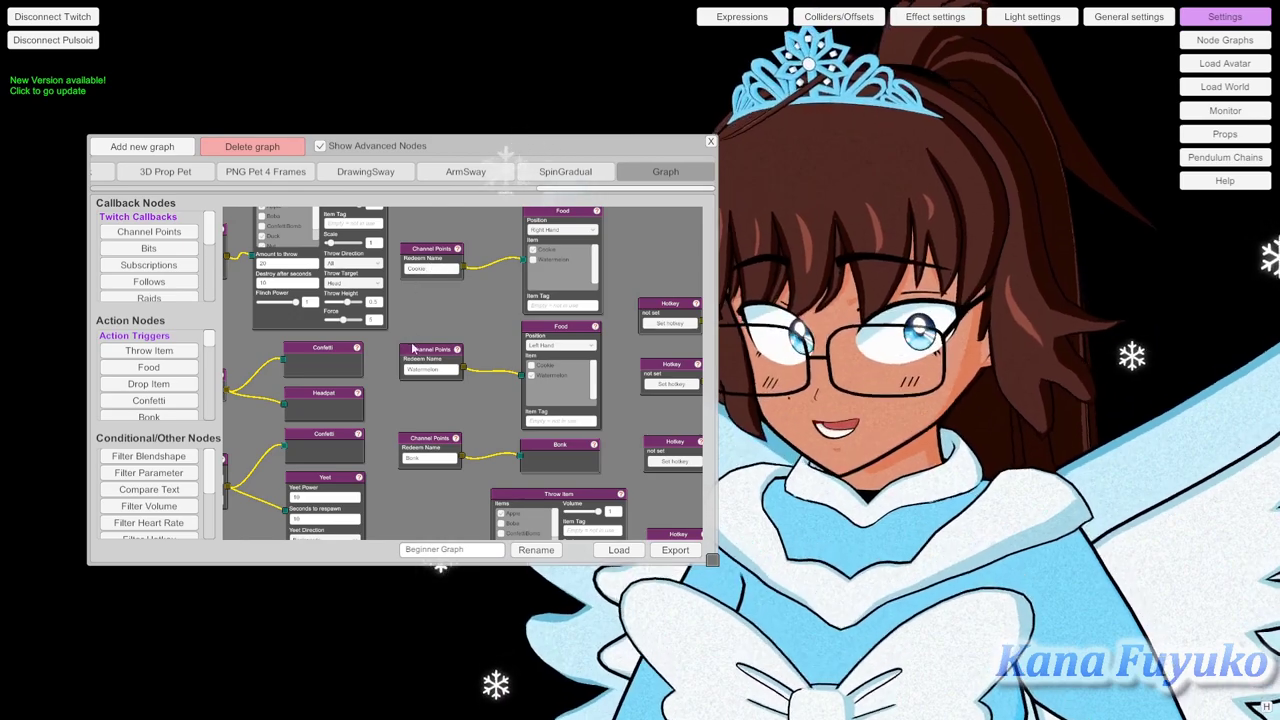
# Pan through the Food, Hotkey and Hype Train connections and zoom out over the whole graph
pyautogui.moveTo(450, 326); pyautogui.dragTo(578, 258)
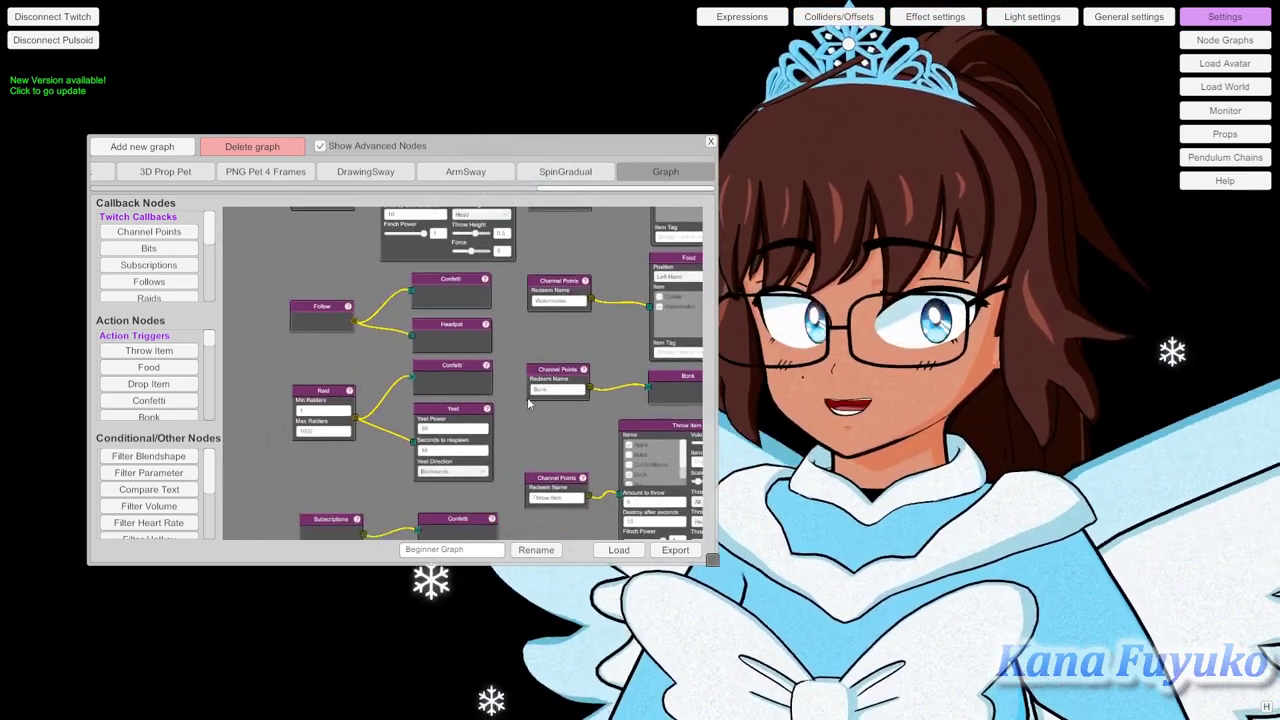
pyautogui.moveTo(524, 452); pyautogui.dragTo(567, 346)
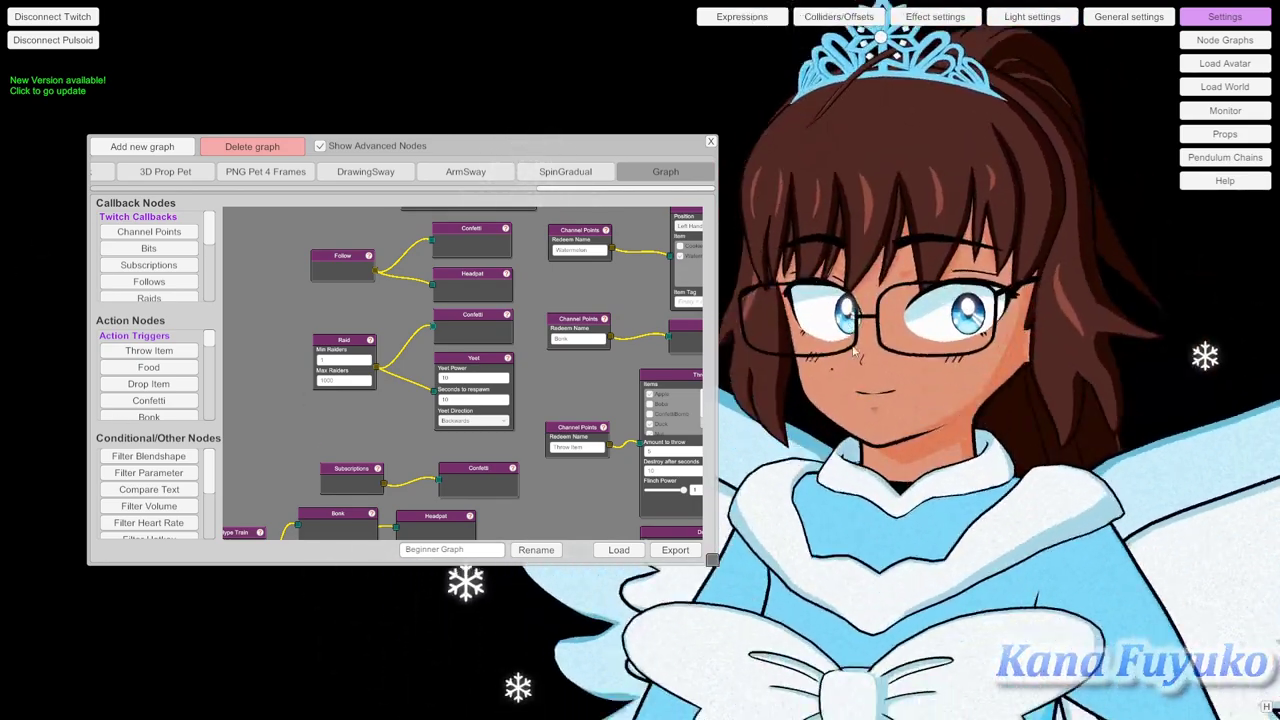
pyautogui.moveTo(576, 436); pyautogui.dragTo(666, 293)
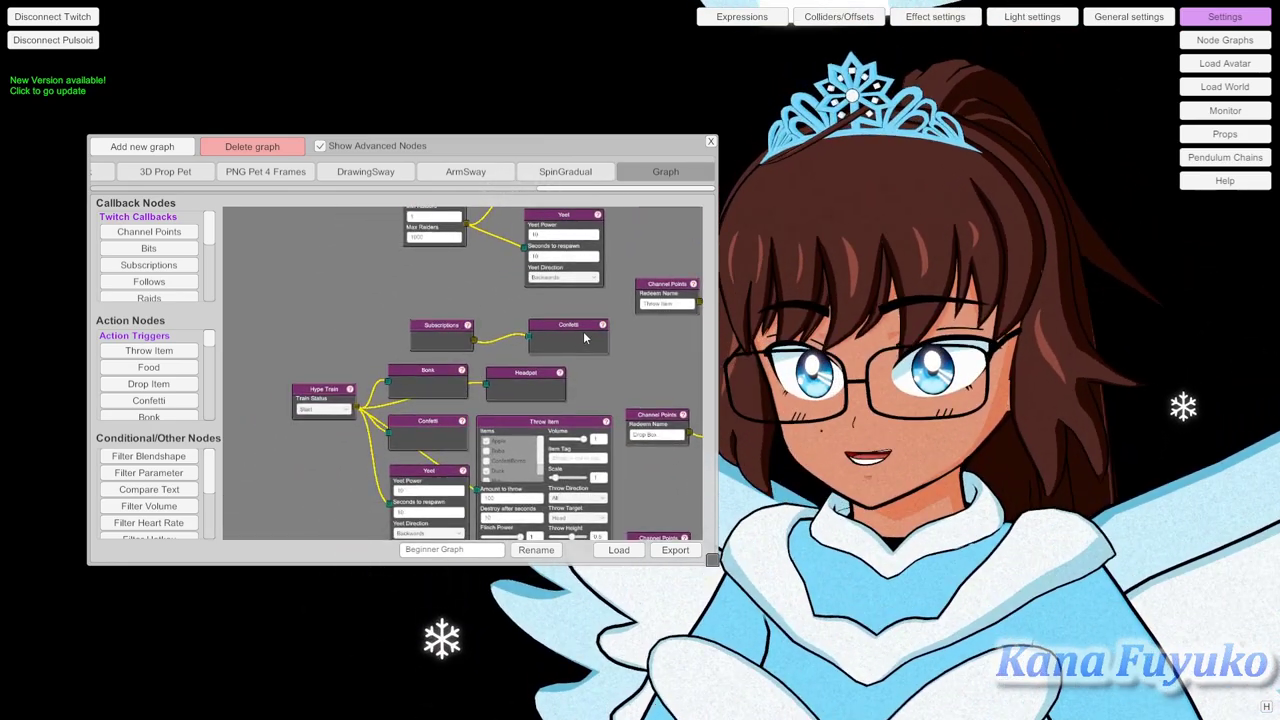
pyautogui.moveTo(332, 423); pyautogui.dragTo(331, 343)
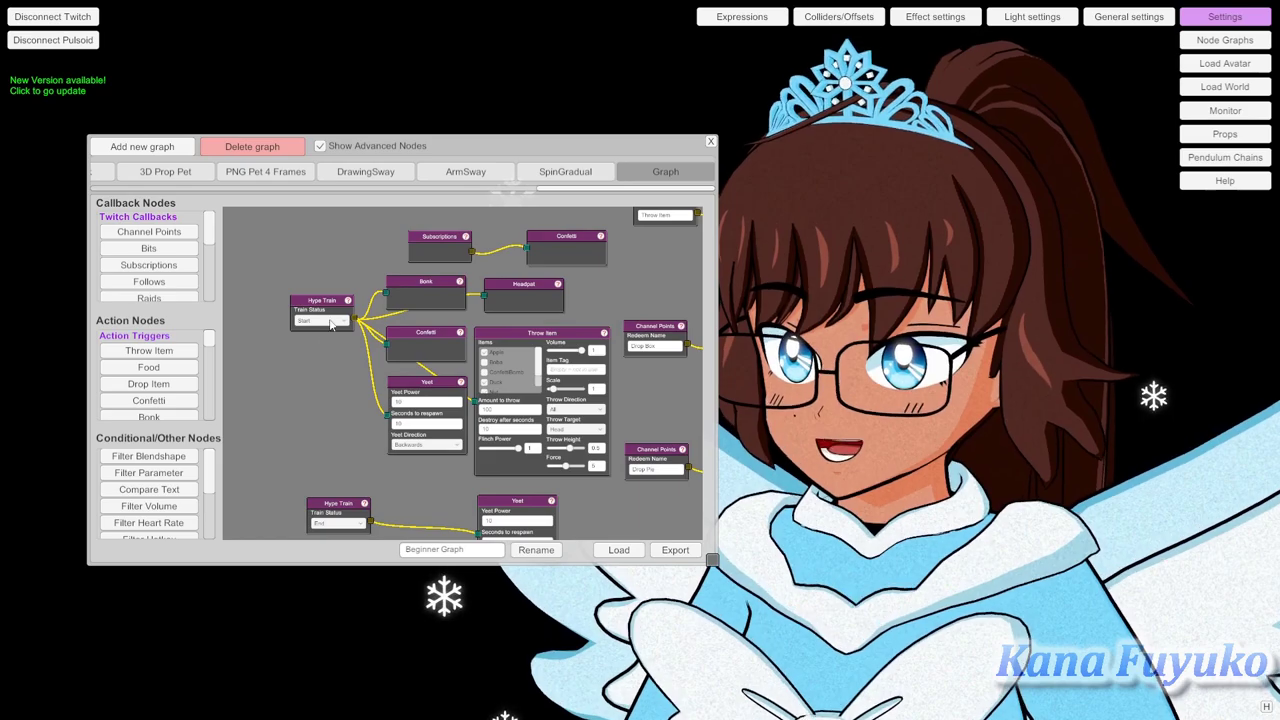
pyautogui.scroll(-3, 355, 420)
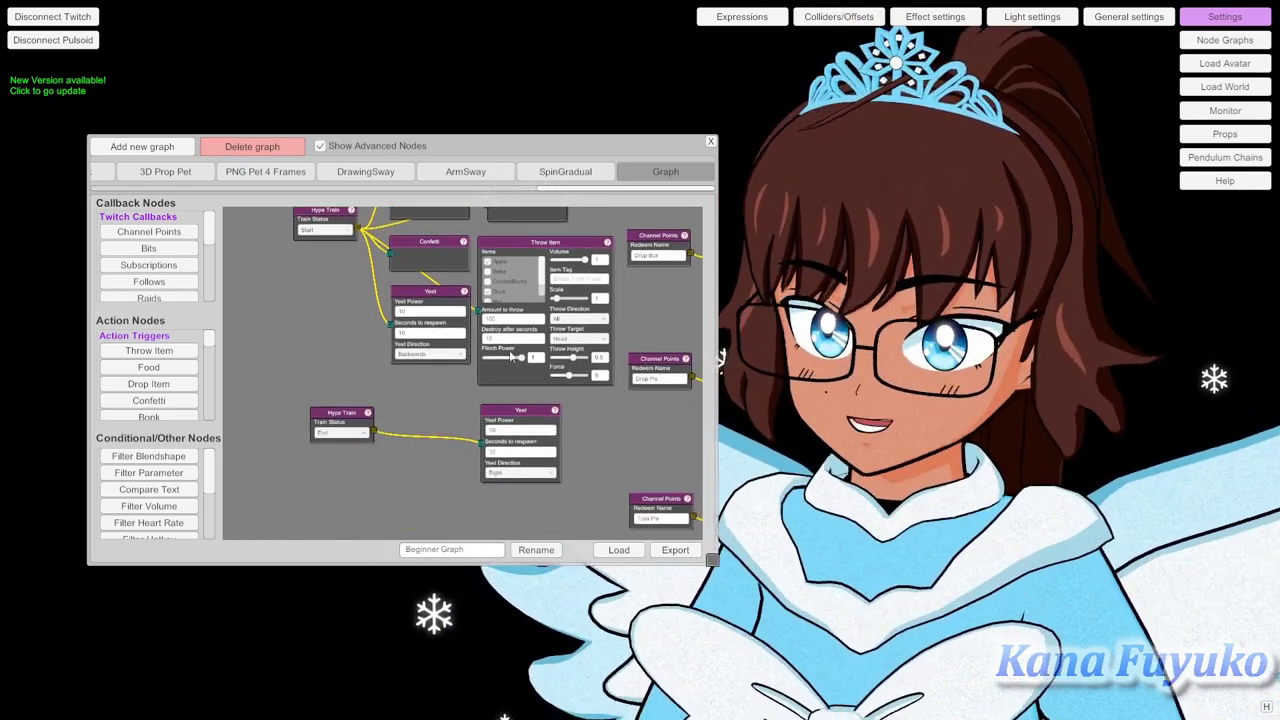
pyautogui.moveTo(346, 378); pyautogui.dragTo(316, 428)
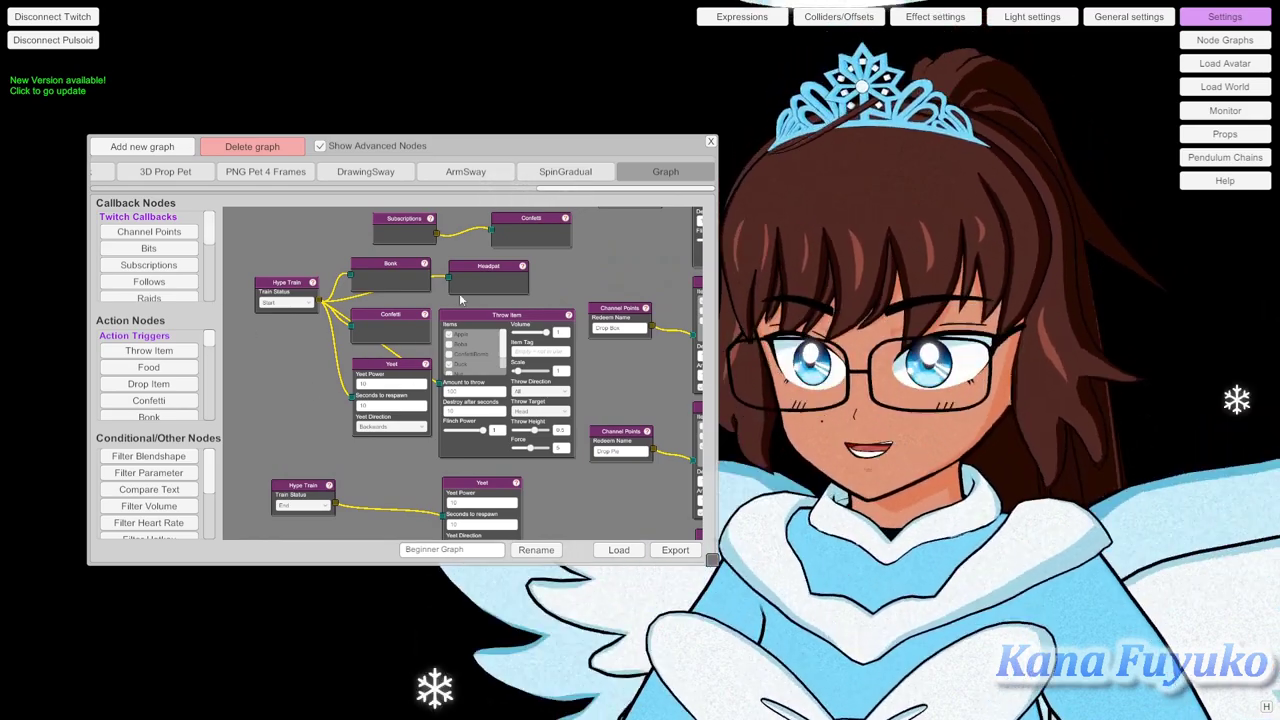
pyautogui.moveTo(344, 466); pyautogui.dragTo(376, 355)
pyautogui.scroll(-6, 318, 372)
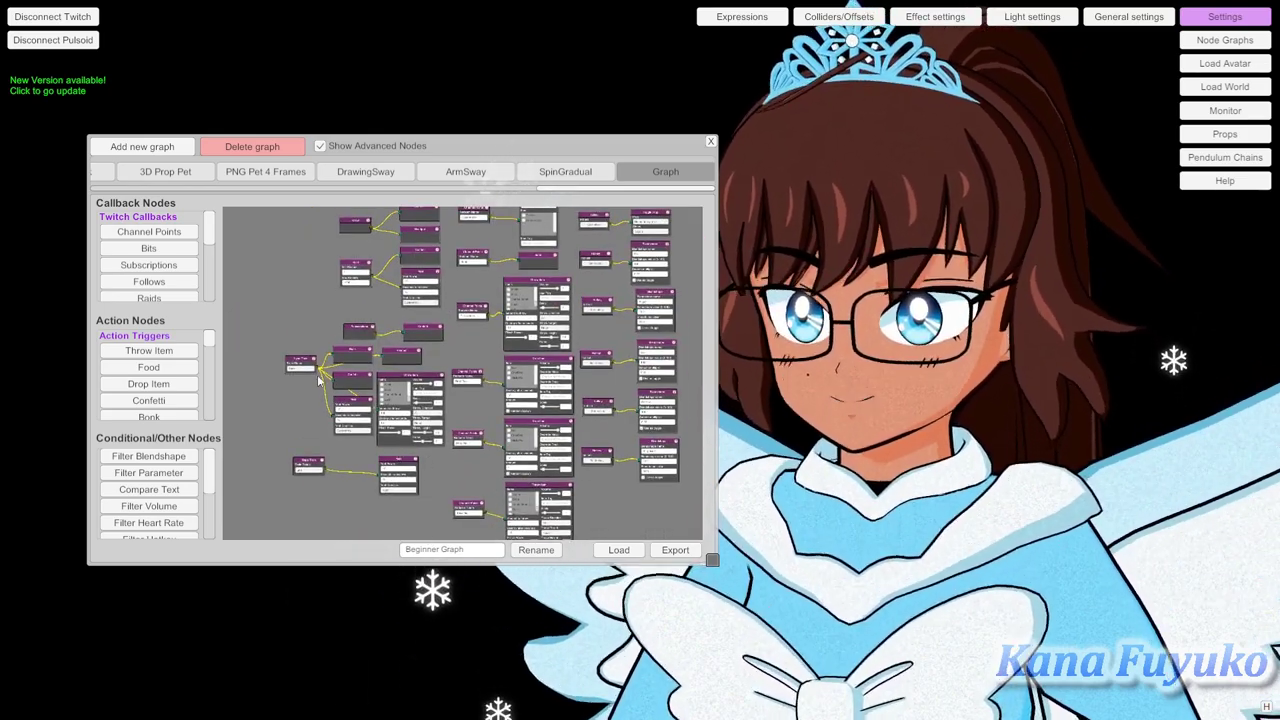
pyautogui.scroll(5, 301, 353)
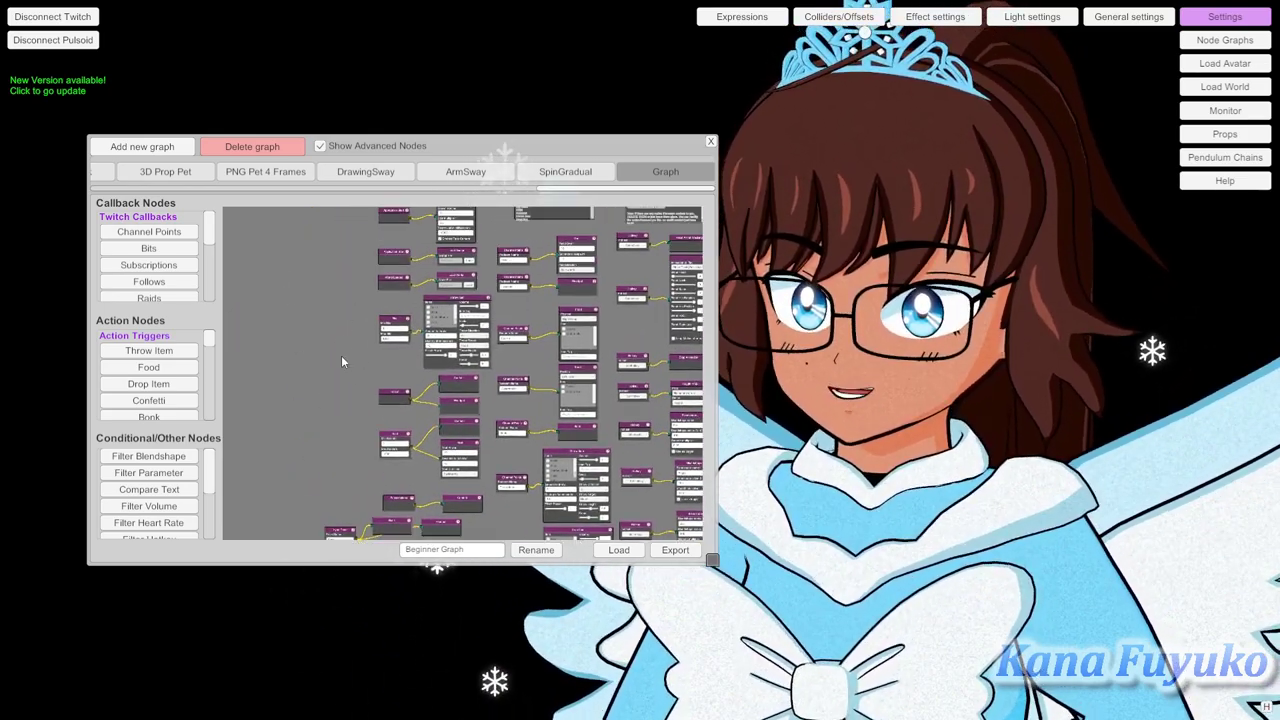
# Zoom in on the Application Start, Emote Dropper and Load Avatar nodes and the Message above
pyautogui.scroll(3, 367, 380)
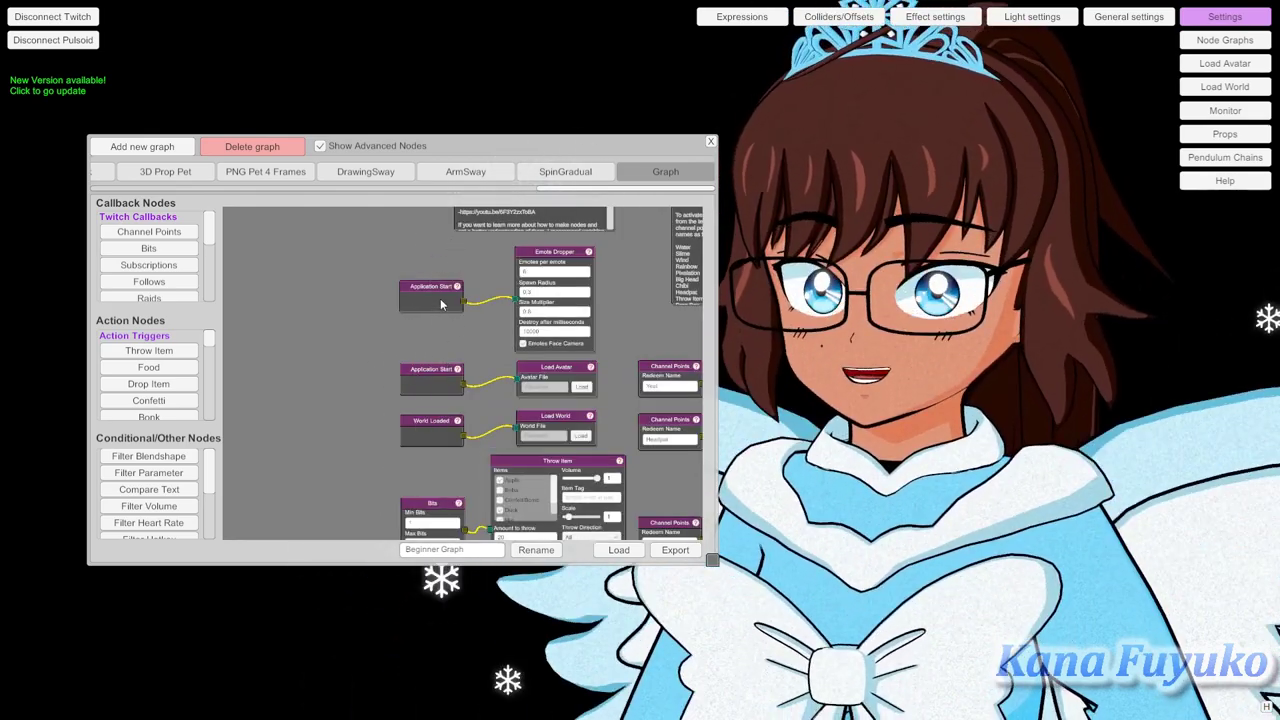
pyautogui.scroll(2, 474, 430)
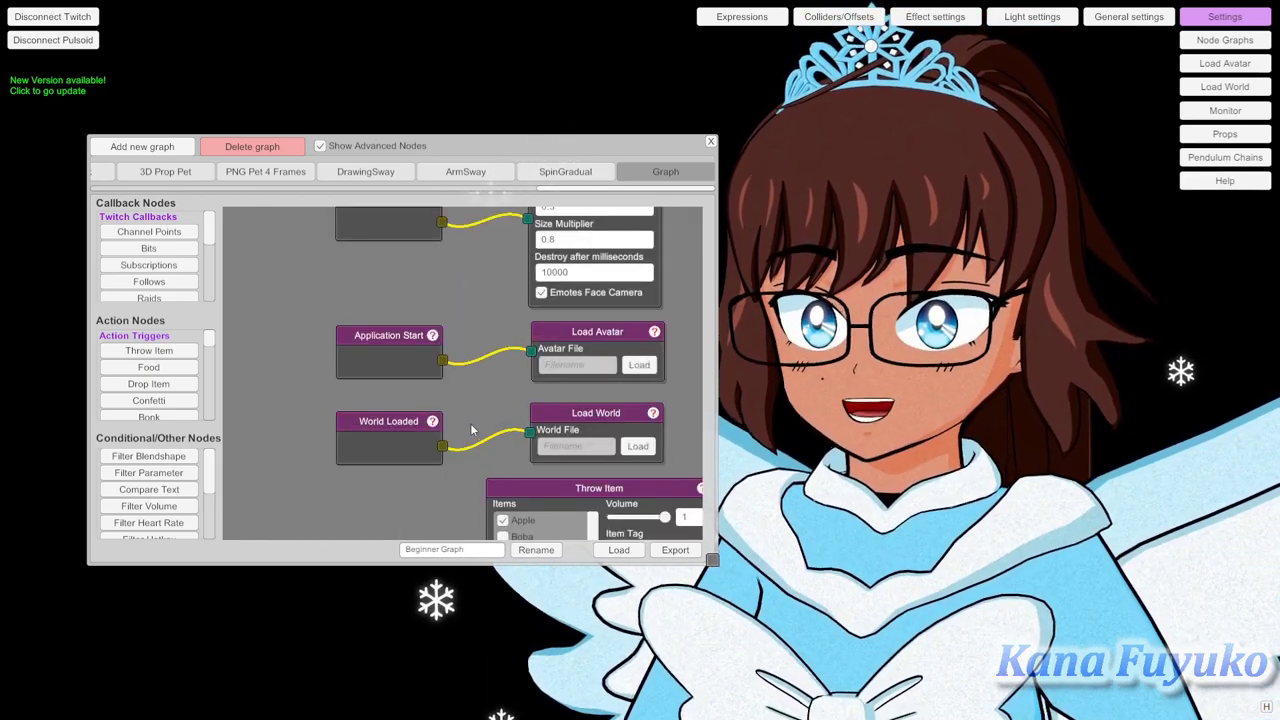
pyautogui.moveTo(474, 423); pyautogui.dragTo(444, 413)
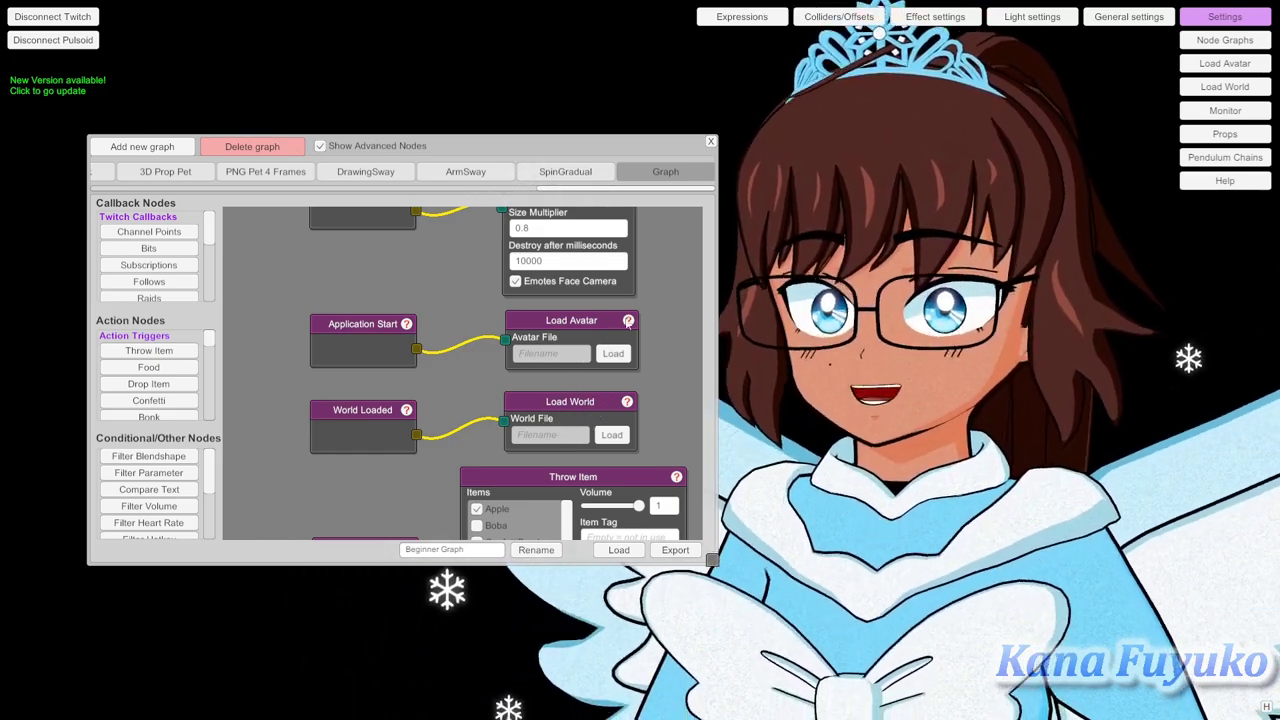
pyautogui.moveTo(640, 317); pyautogui.dragTo(581, 408)
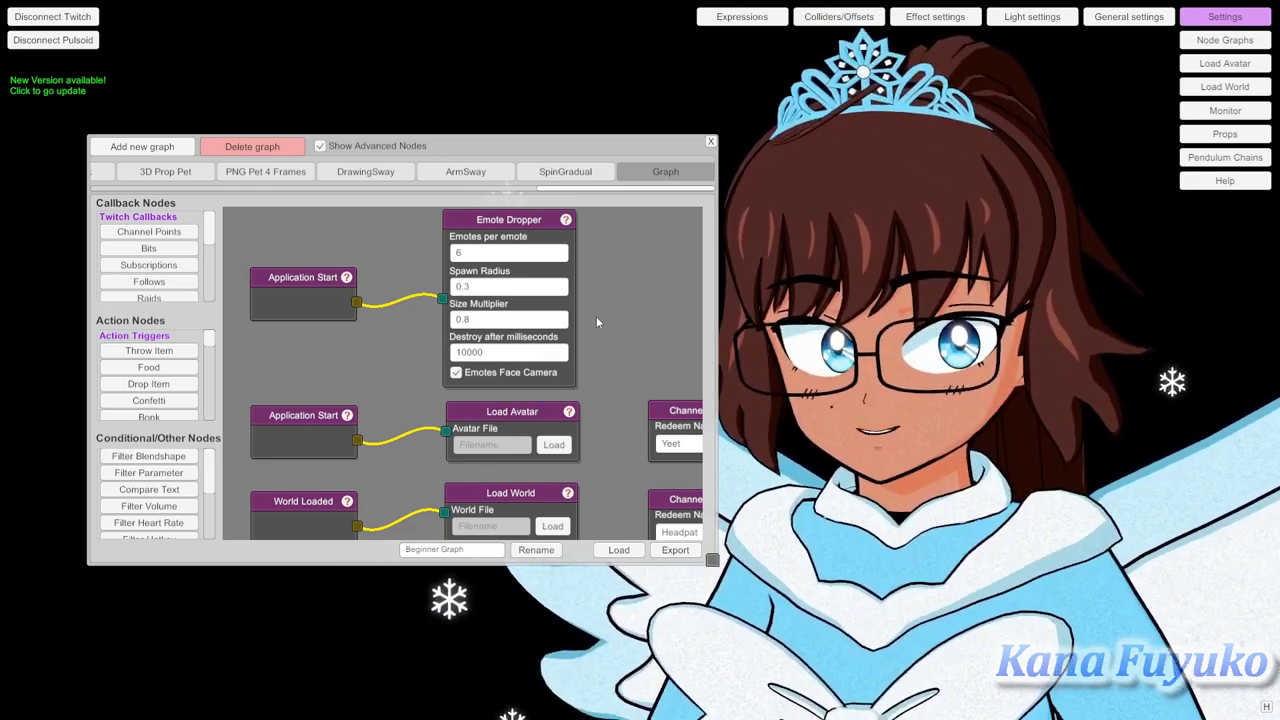
pyautogui.scroll(5, 612, 300)
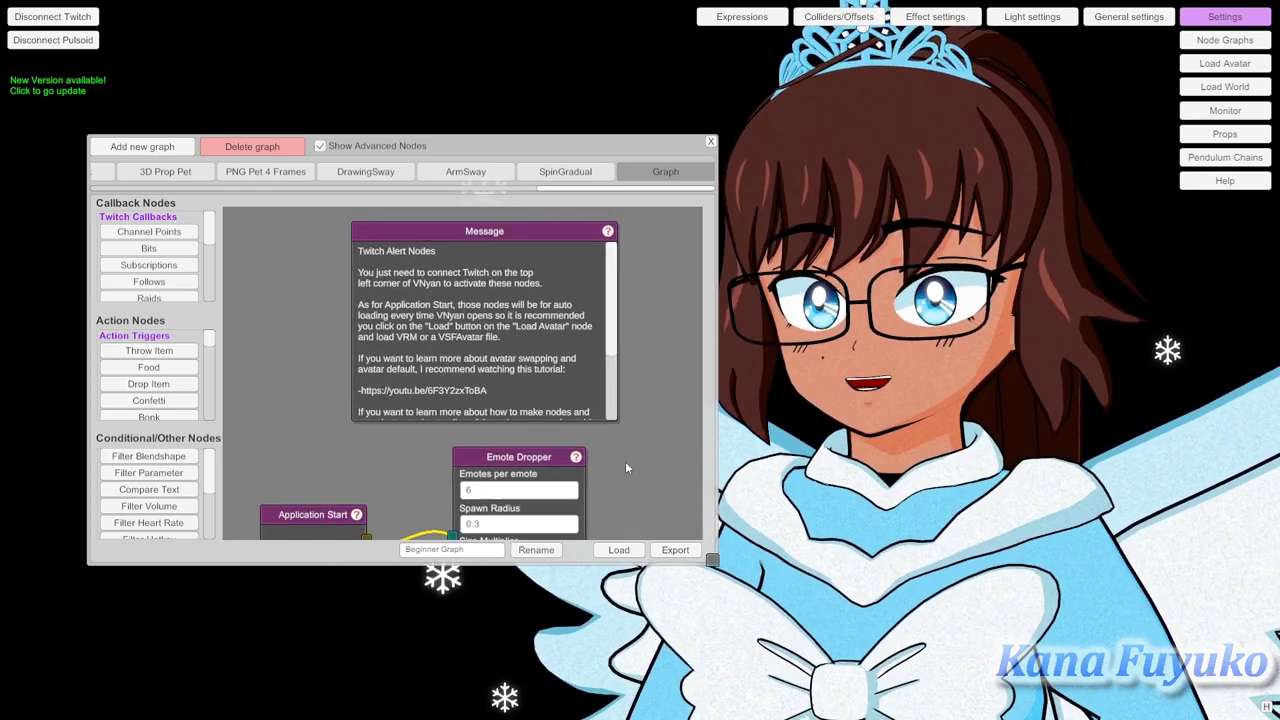
# Scroll the Twitch Alert message to its end, then pan to Application Start and Load World
pyautogui.moveTo(612, 337); pyautogui.dragTo(603, 416)
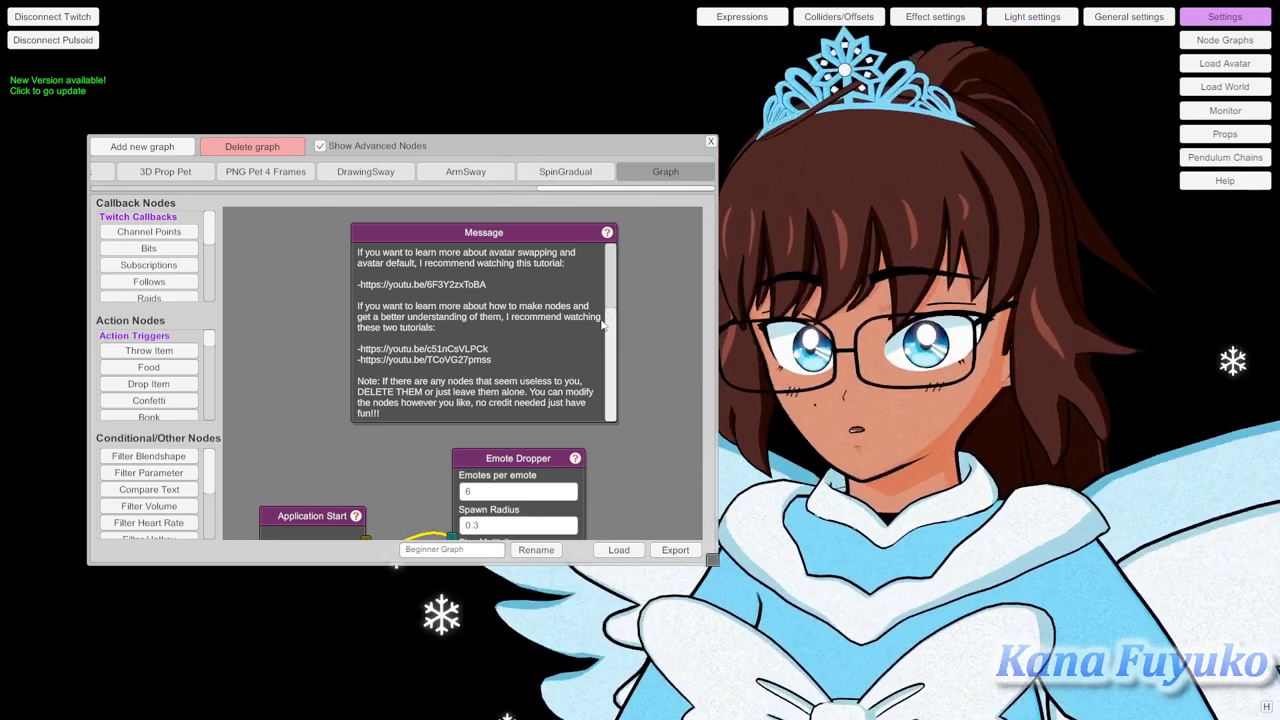
pyautogui.moveTo(612, 457); pyautogui.dragTo(617, 238)
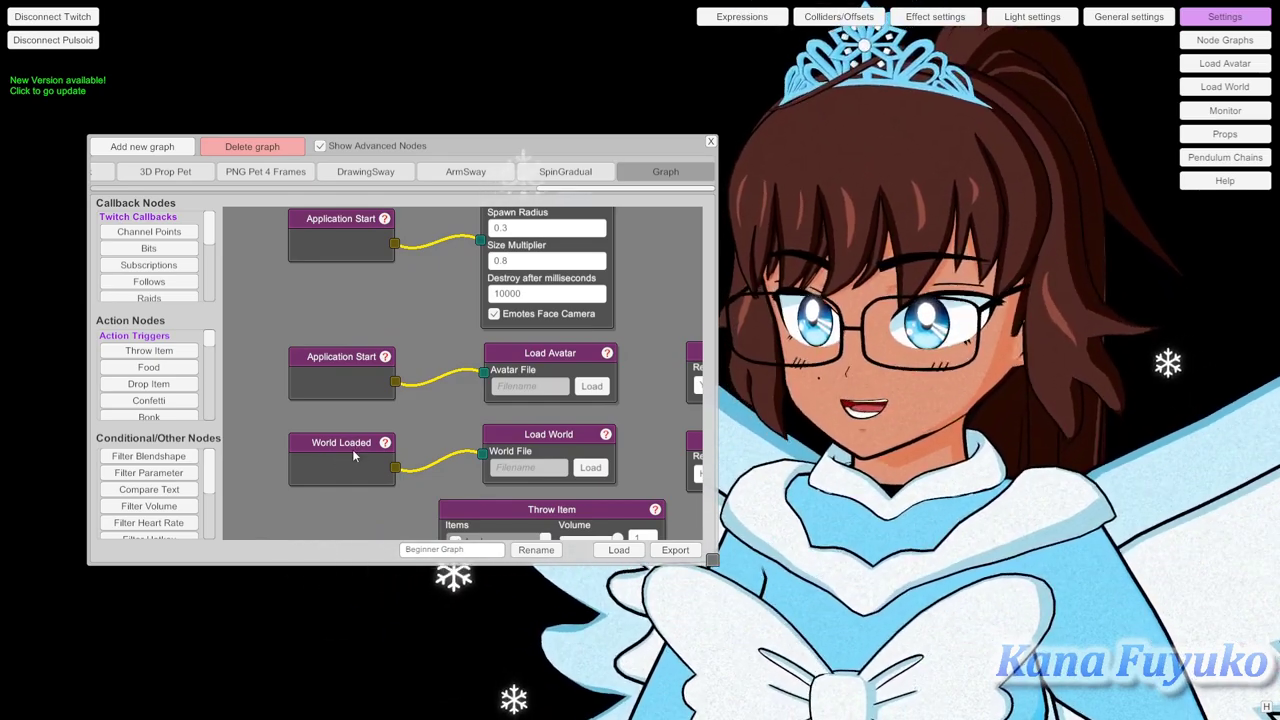
pyautogui.rightClick(344, 445)
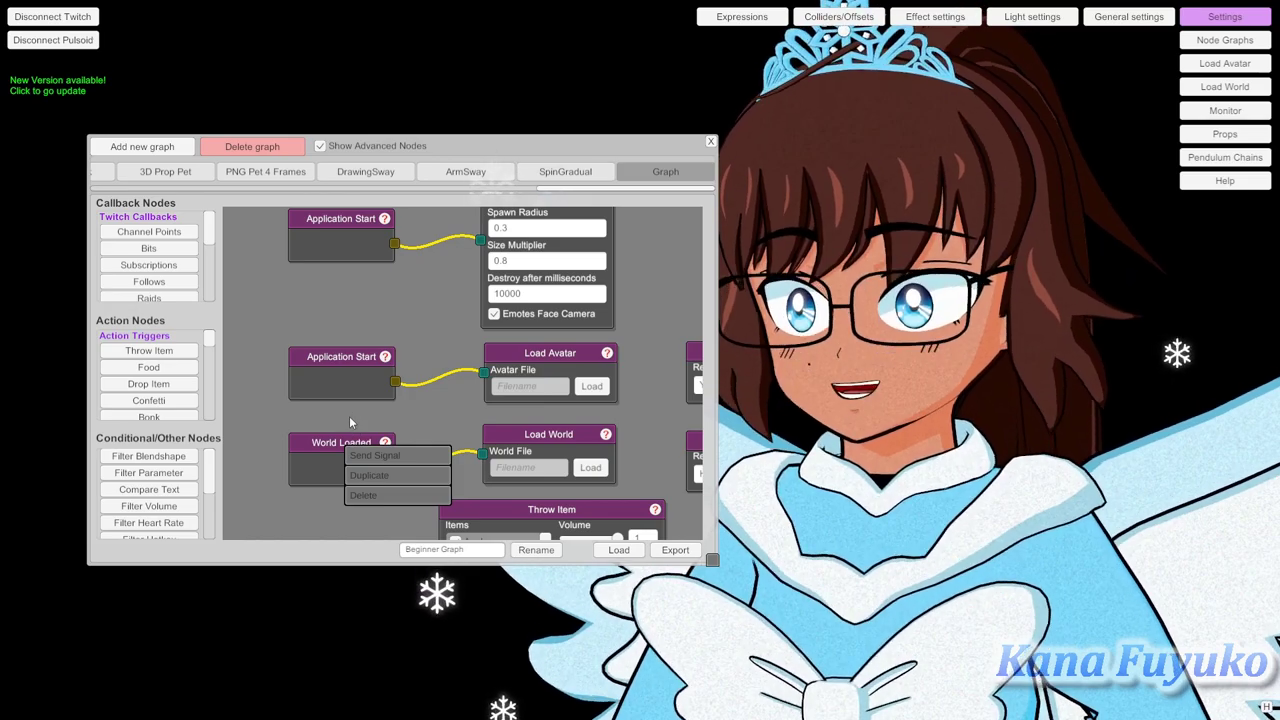
pyautogui.click(349, 416)
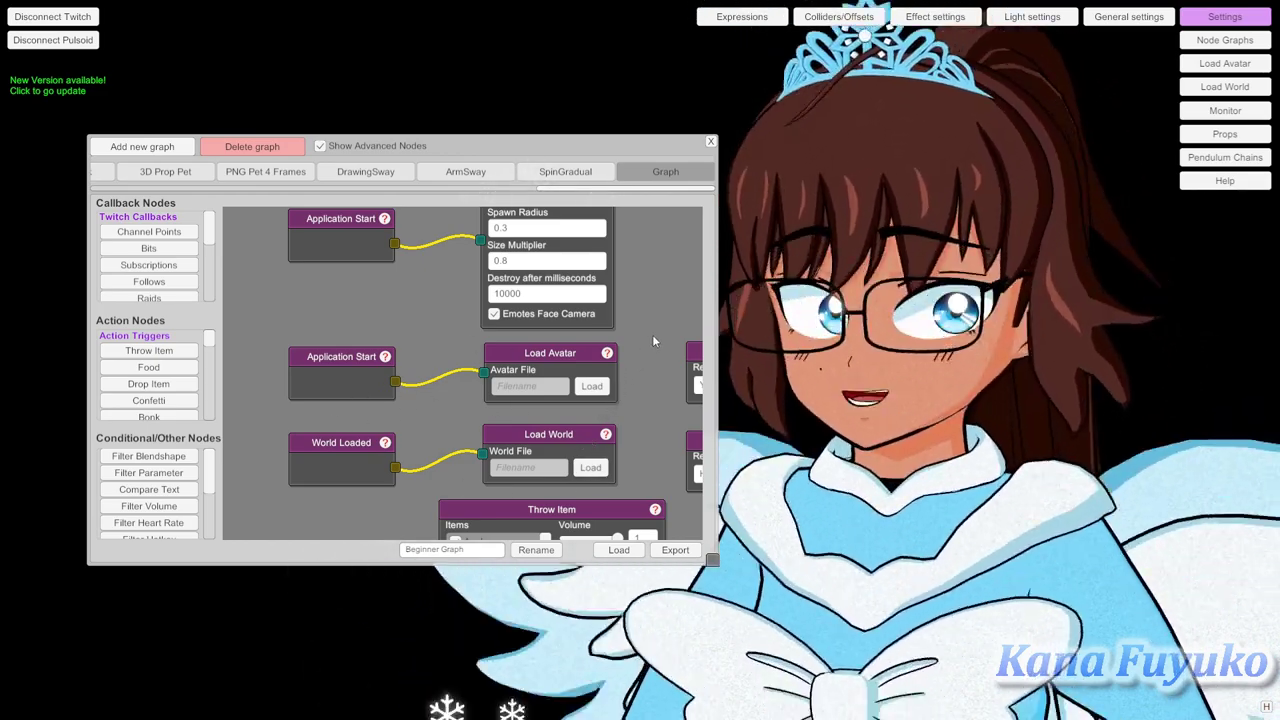
# Zoom to the Twitch Channel Points message and scroll through its channel point names
pyautogui.scroll(-5, 637, 307)
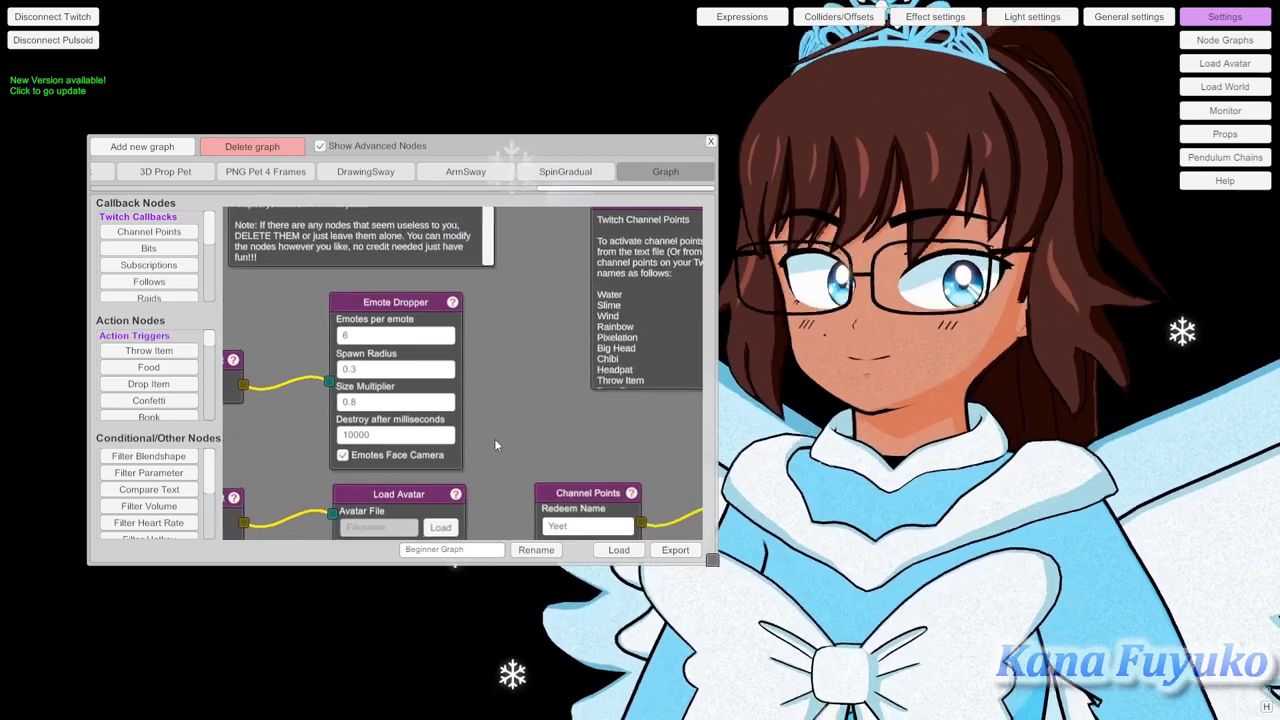
pyautogui.scroll(2, 449, 388)
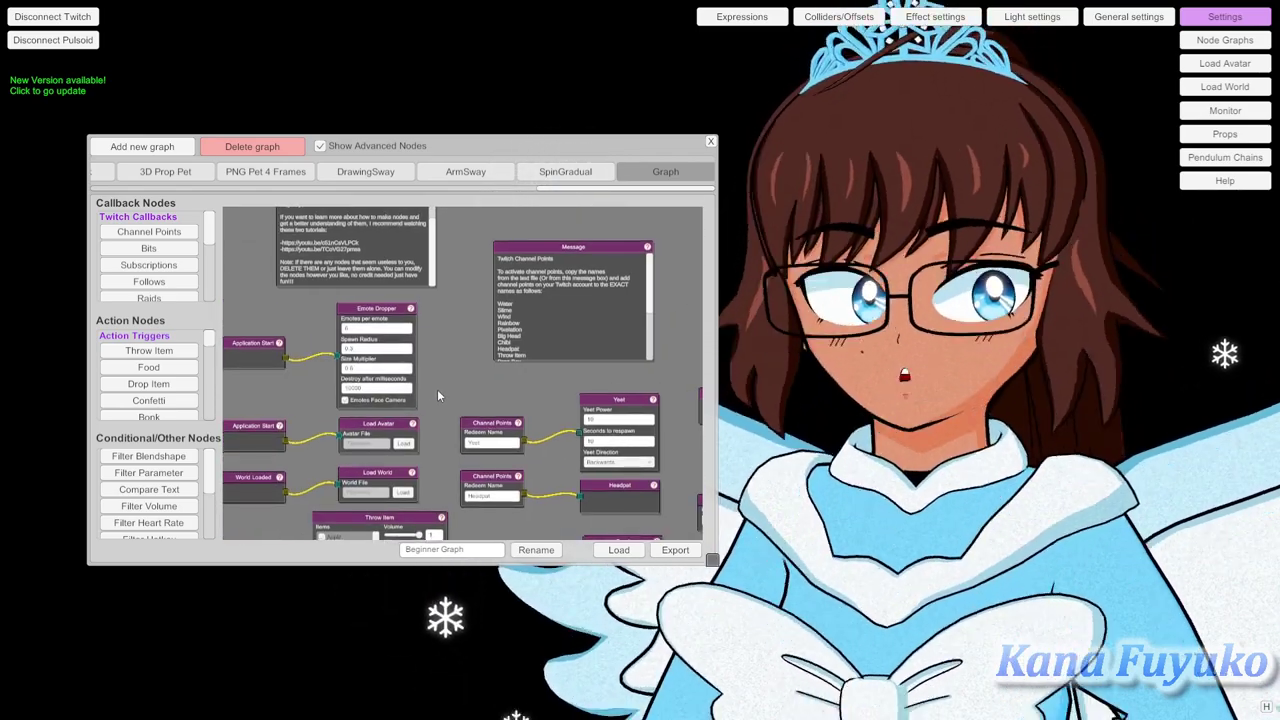
pyautogui.scroll(4, 430, 385)
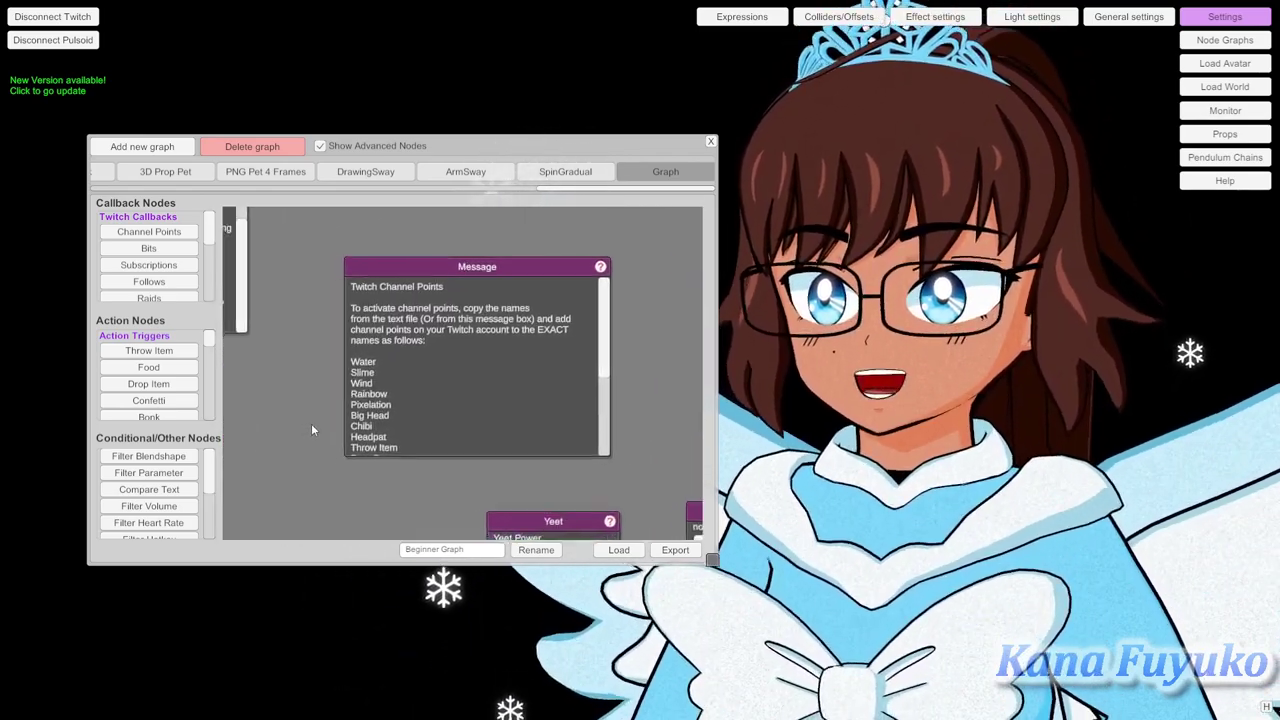
pyautogui.scroll(-5, 316, 424)
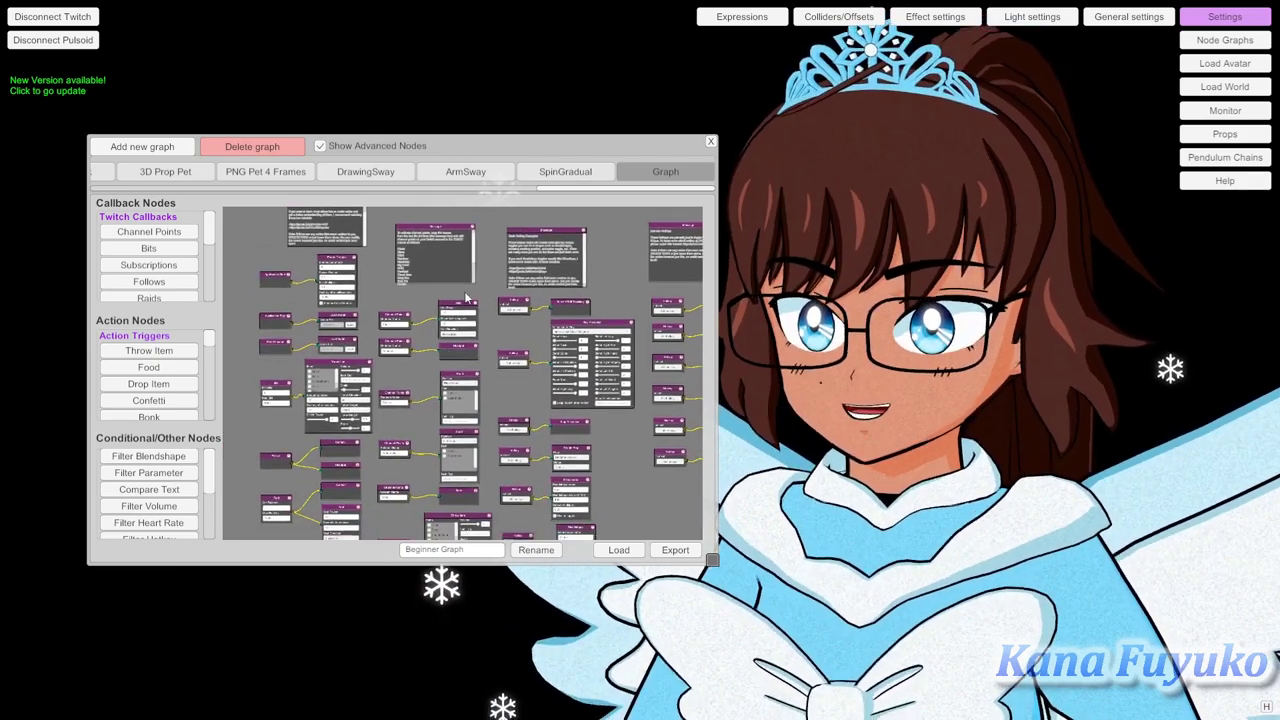
pyautogui.scroll(4, 491, 271)
pyautogui.scroll(3, 584, 384)
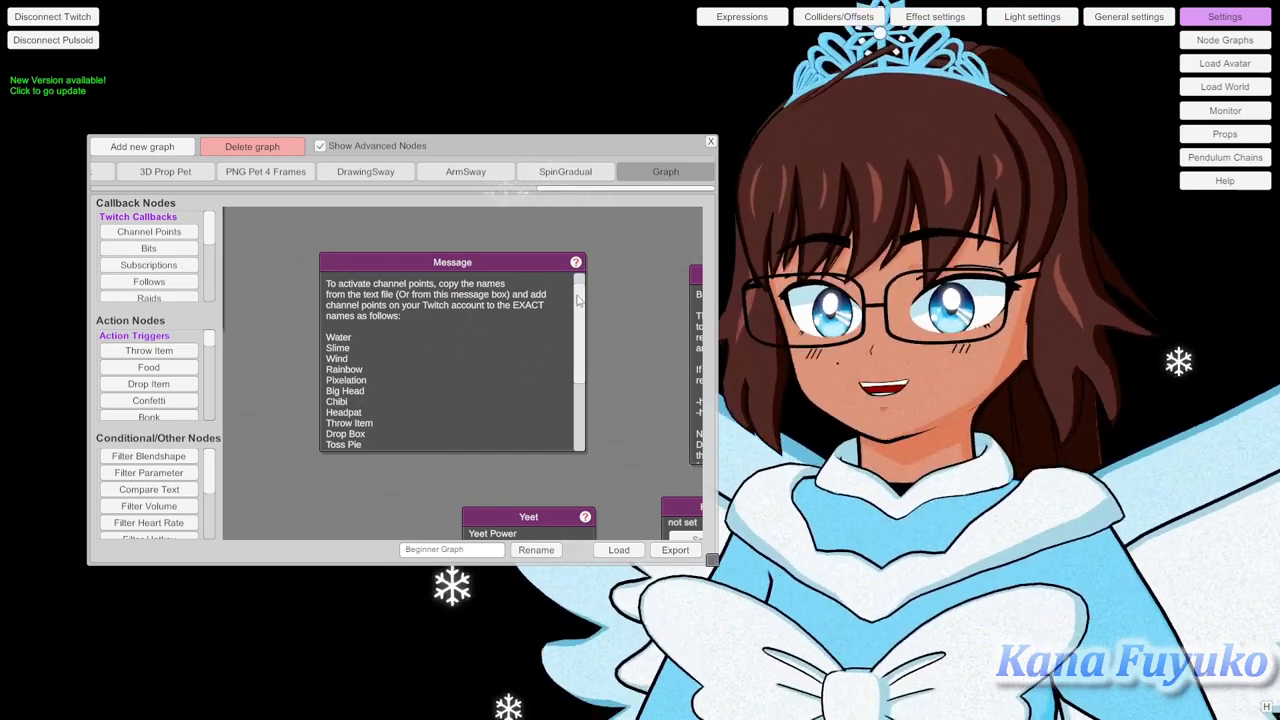
pyautogui.scroll(-3, 559, 361)
pyautogui.scroll(2, 561, 345)
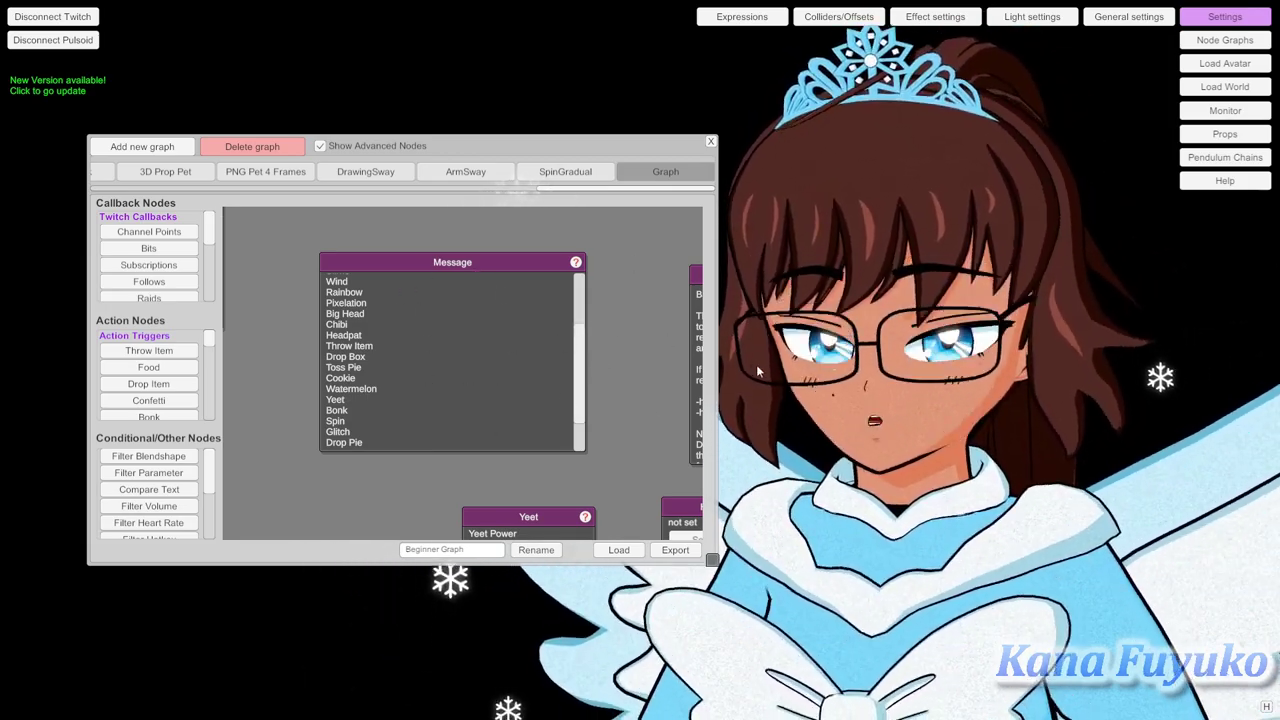
pyautogui.moveTo(618, 327)
pyautogui.mouseDown()
pyautogui.moveTo(648, 323)
pyautogui.moveTo(619, 331)
pyautogui.moveTo(619, 305)
pyautogui.mouseUp()
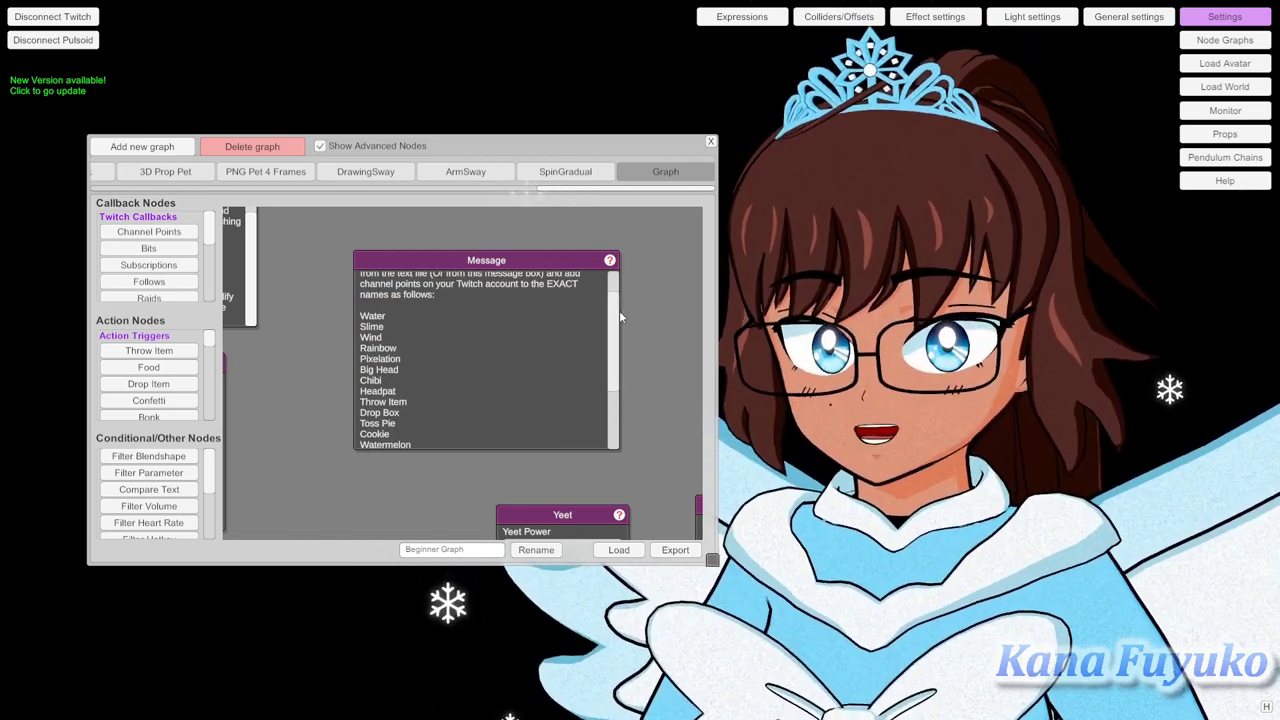
pyautogui.moveTo(613, 321); pyautogui.dragTo(601, 372)
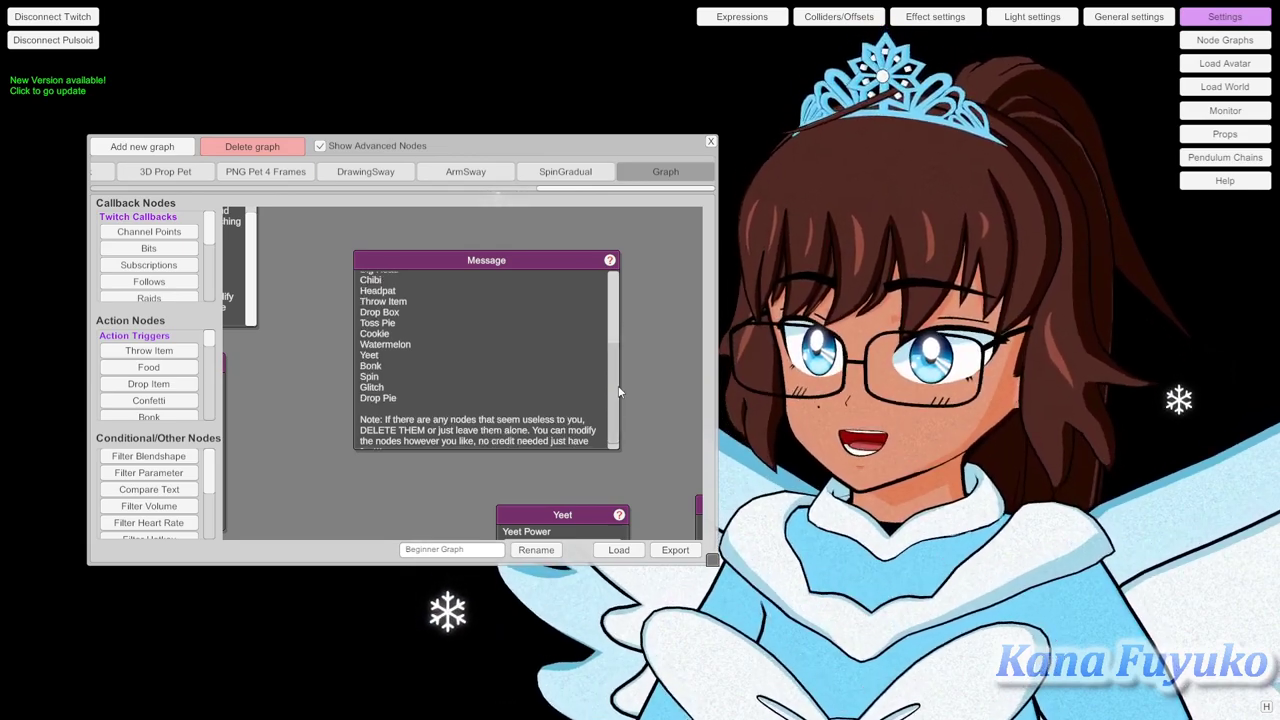
# Pan to the Channel Points nodes feeding the Yeet and Headpat actions
pyautogui.scroll(-1, 619, 400)
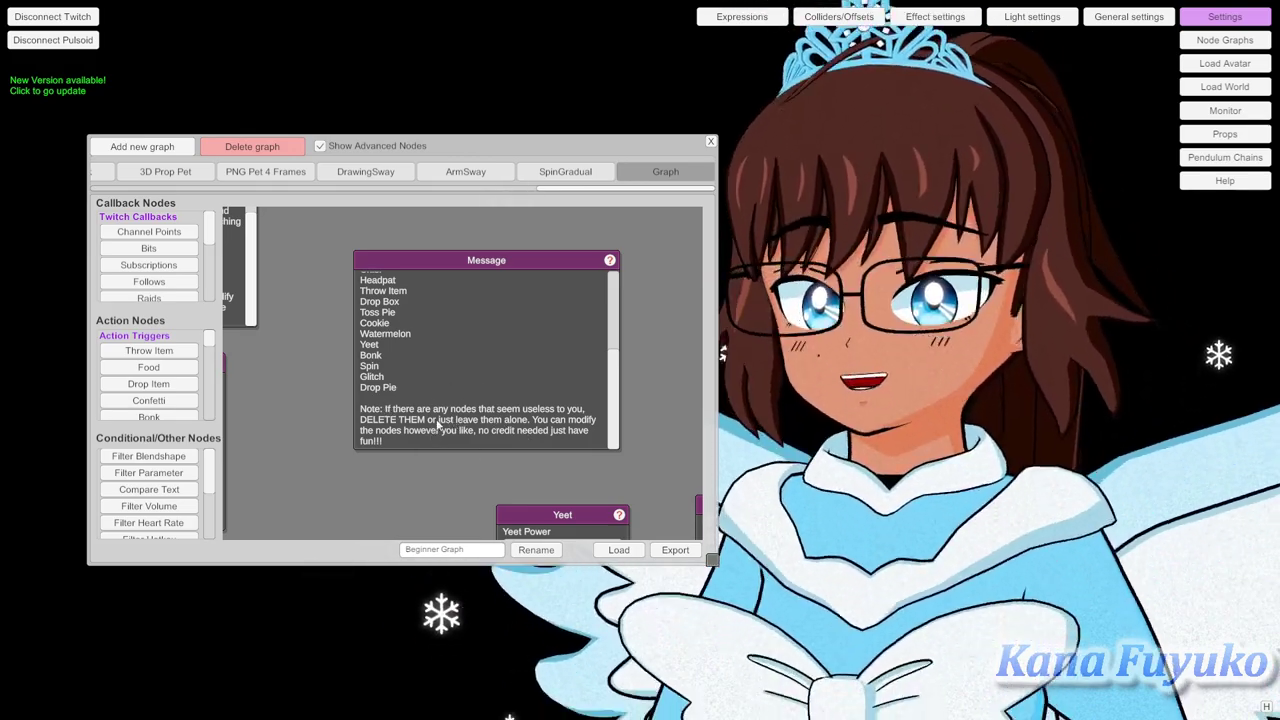
pyautogui.moveTo(574, 492); pyautogui.dragTo(590, 382)
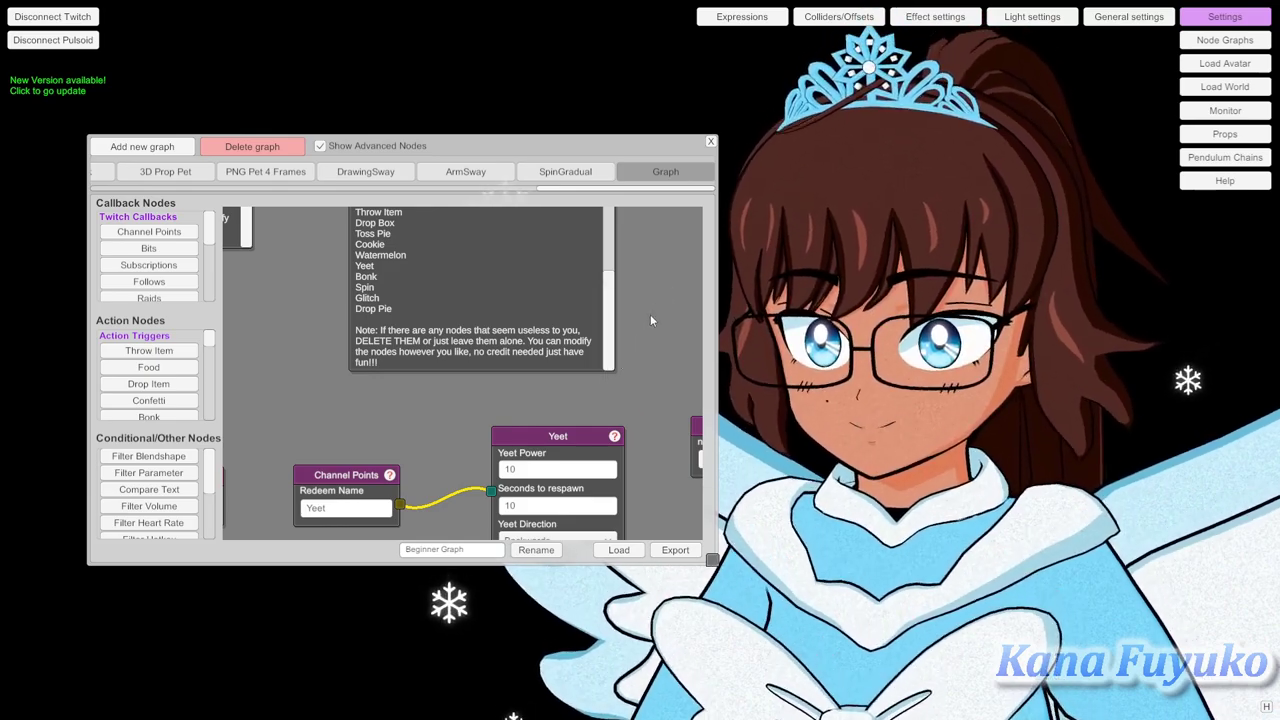
pyautogui.moveTo(652, 313); pyautogui.dragTo(640, 426)
pyautogui.scroll(3, 596, 330)
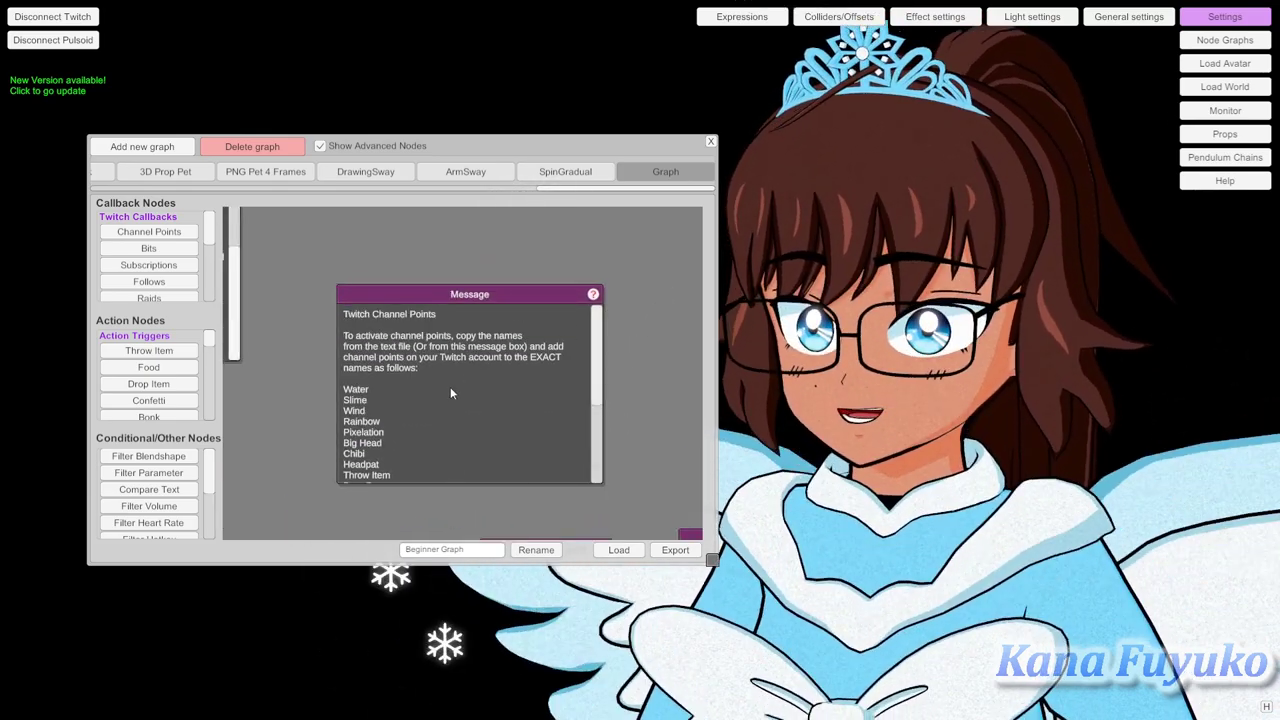
pyautogui.moveTo(522, 500); pyautogui.dragTo(573, 288)
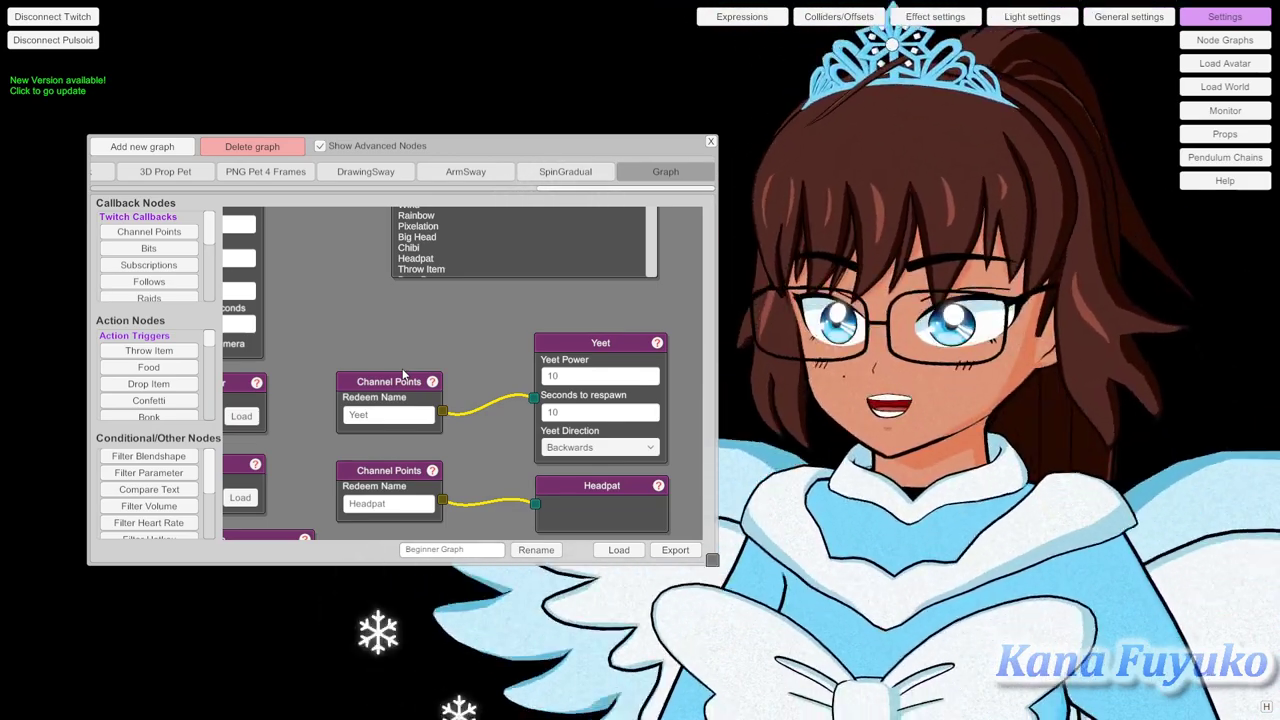
pyautogui.click(390, 418)
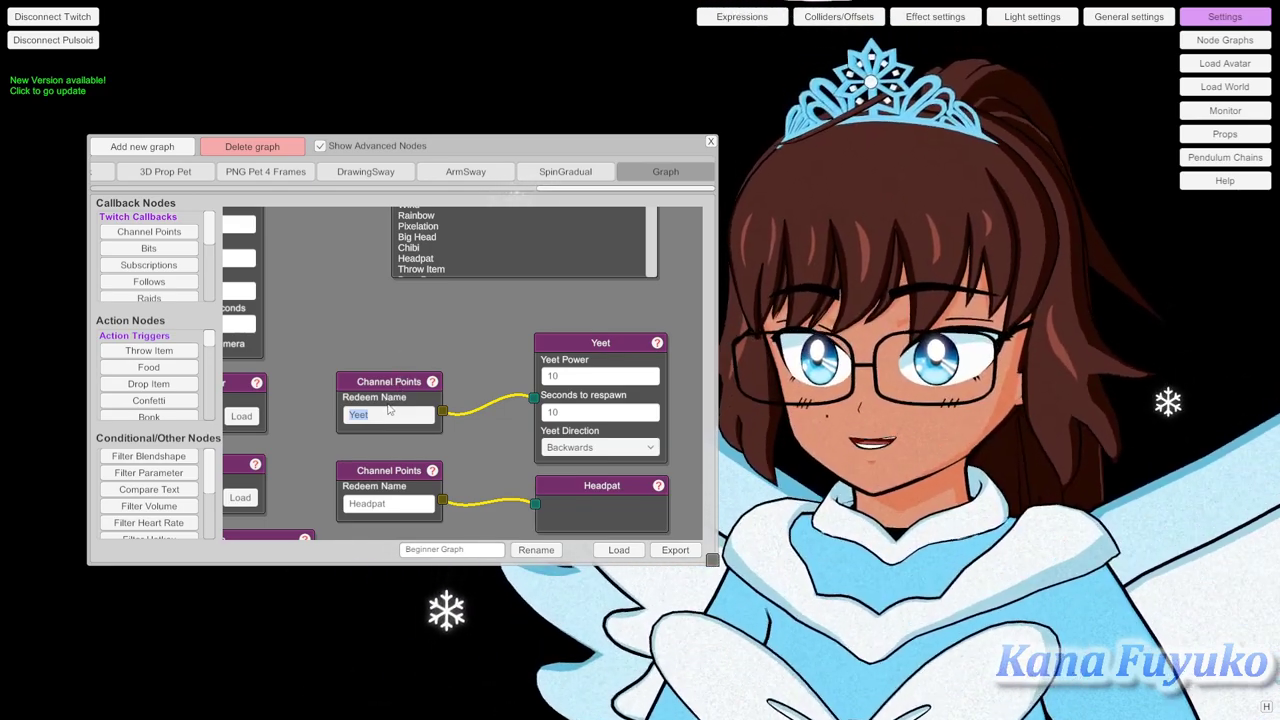
pyautogui.click(417, 330)
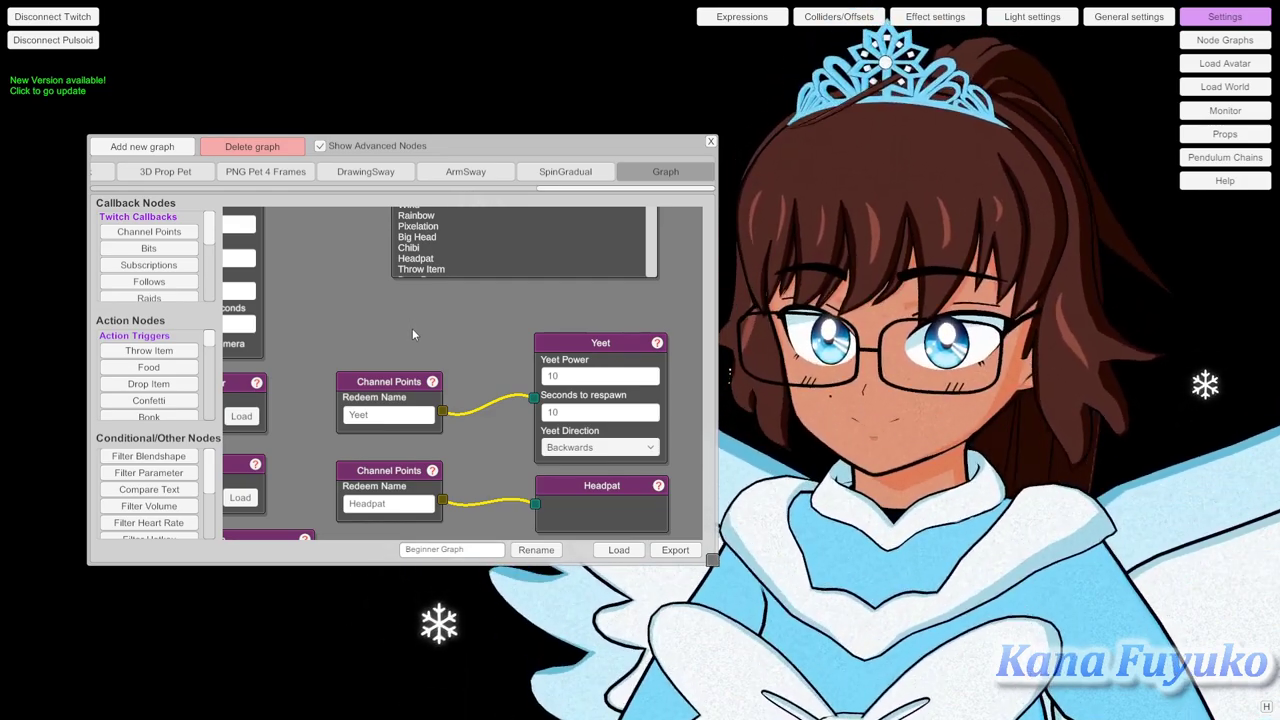